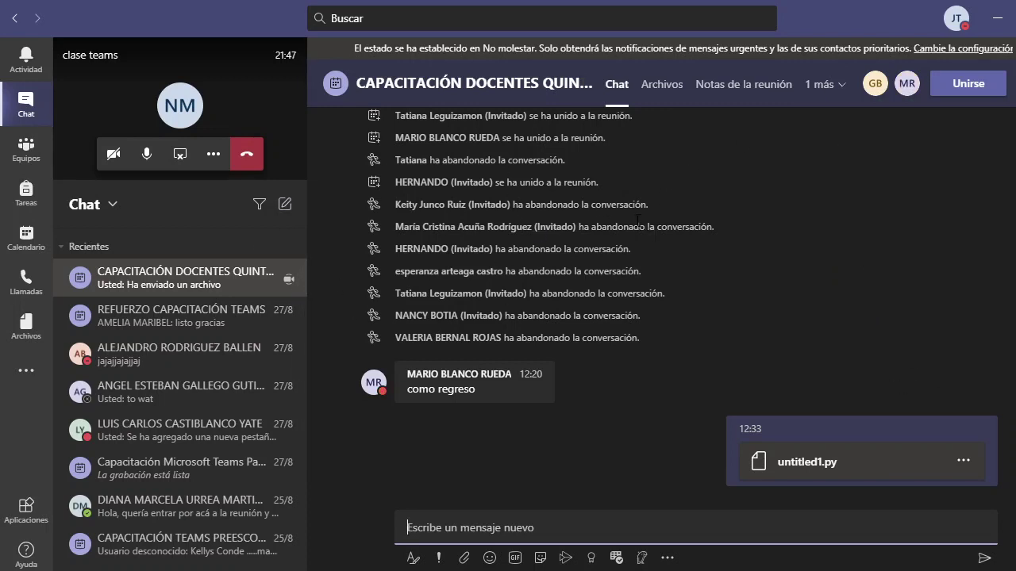
pyautogui.click(652, 86)
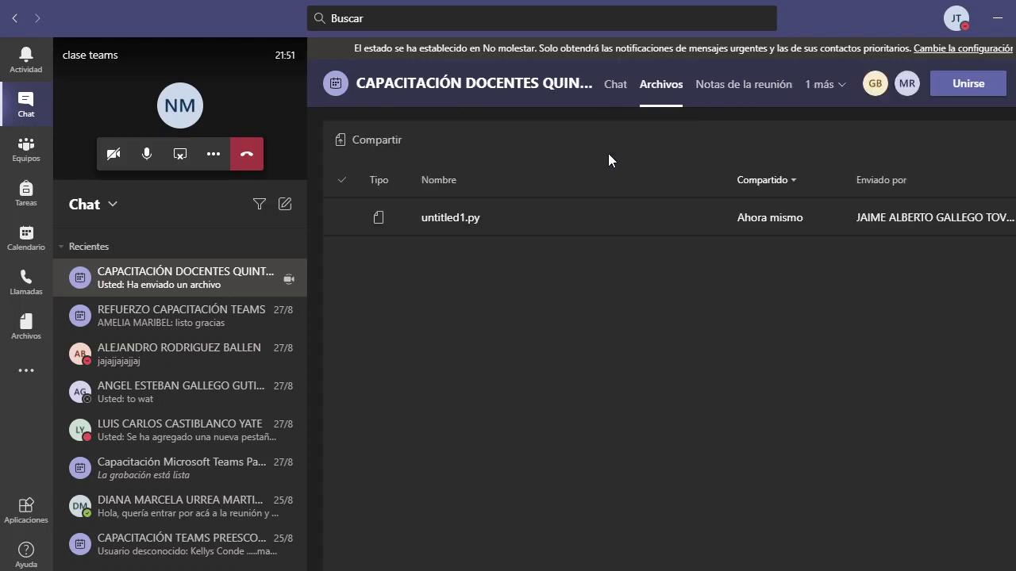
pyautogui.click(440, 227)
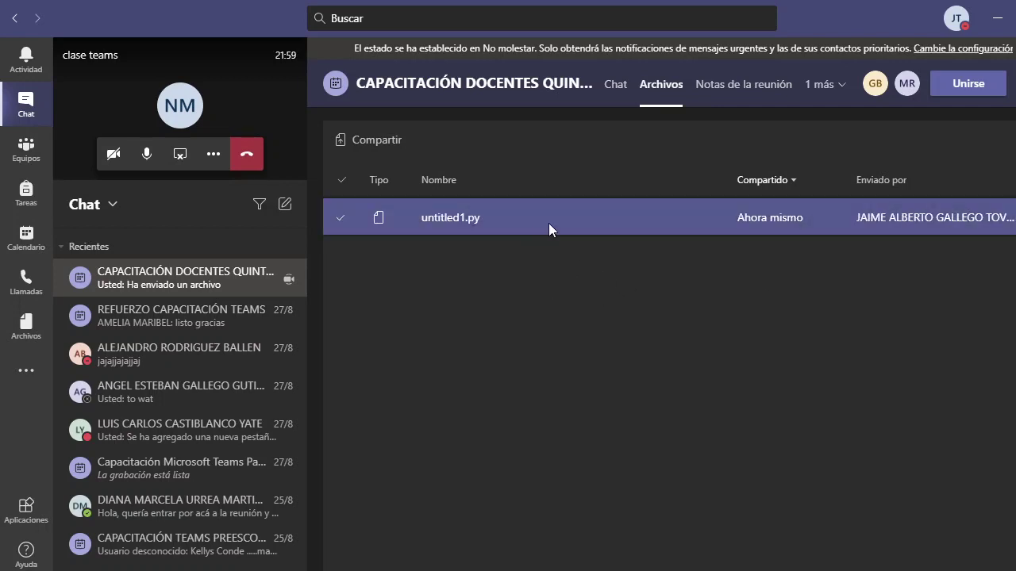
pyautogui.click(623, 94)
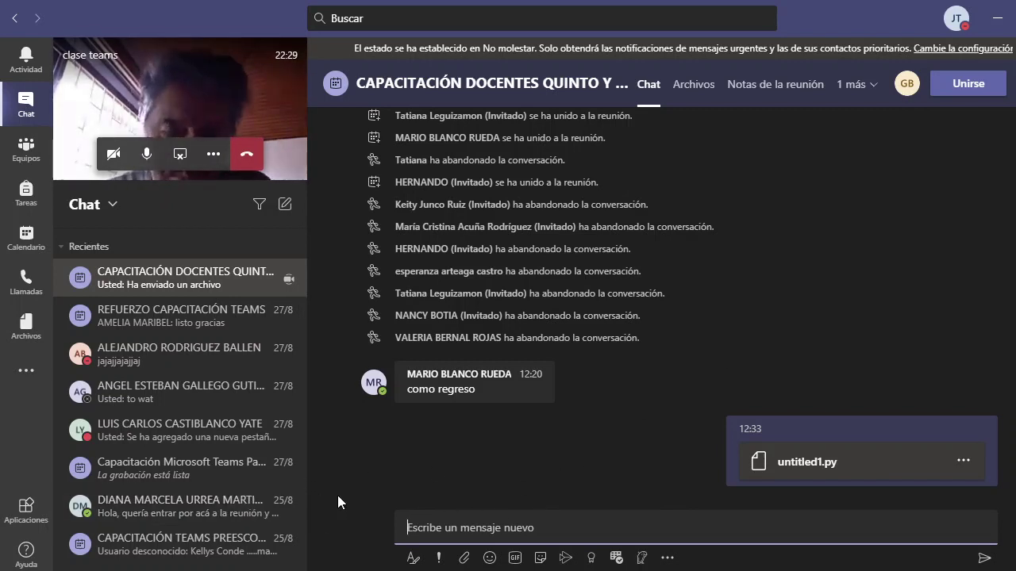
pyautogui.click(477, 520)
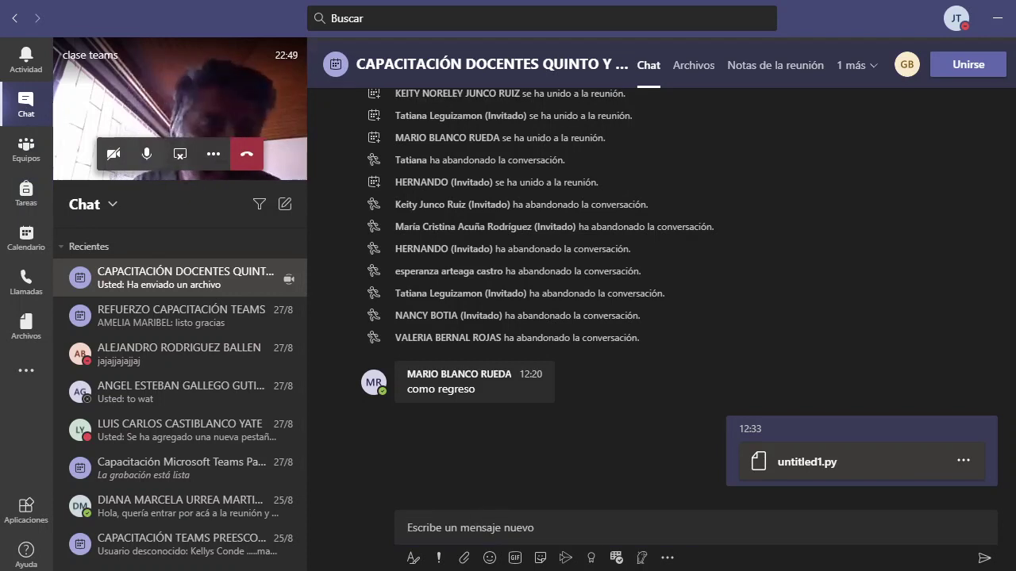
# From the meeting, go to Equipos, list all teams, and open 'Unirse a un equipo o crear uno'
pyautogui.click(26, 151)
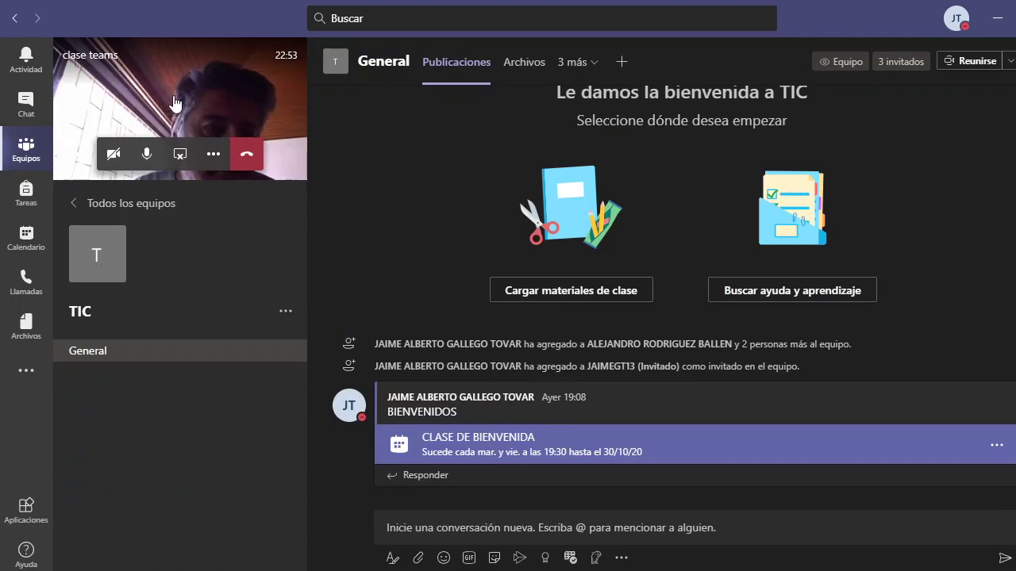
pyautogui.click(175, 104)
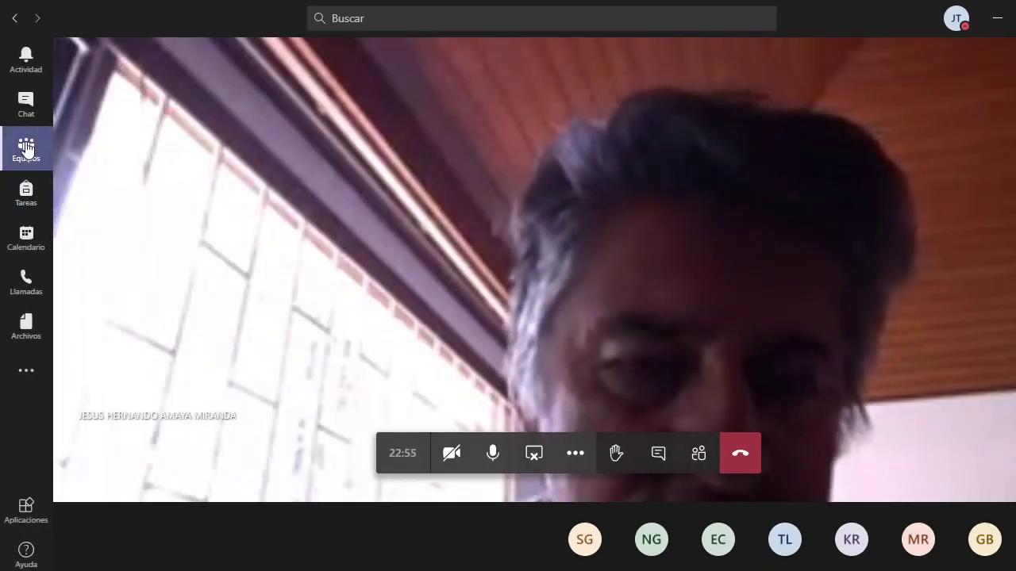
pyautogui.click(26, 149)
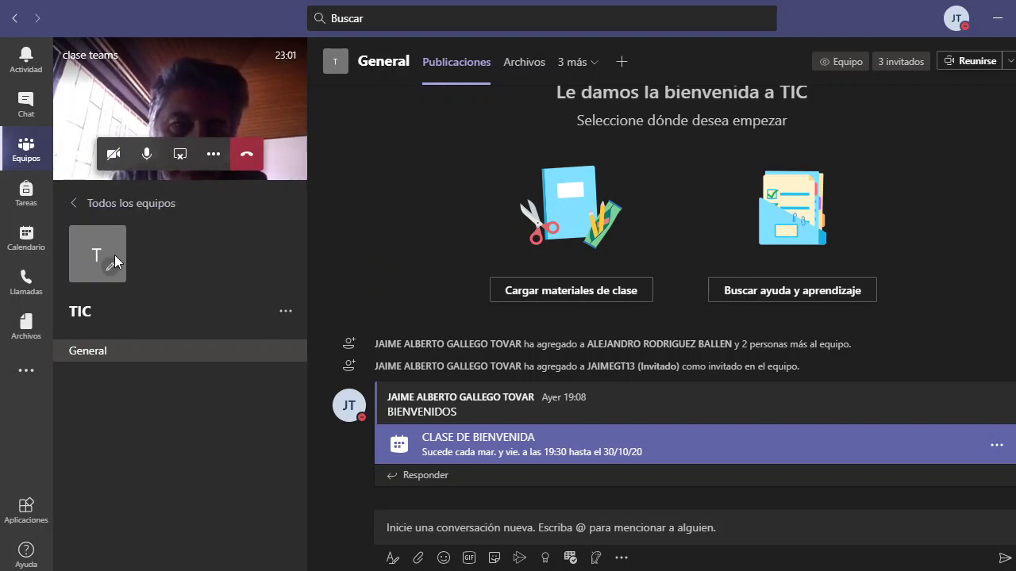
pyautogui.click(154, 212)
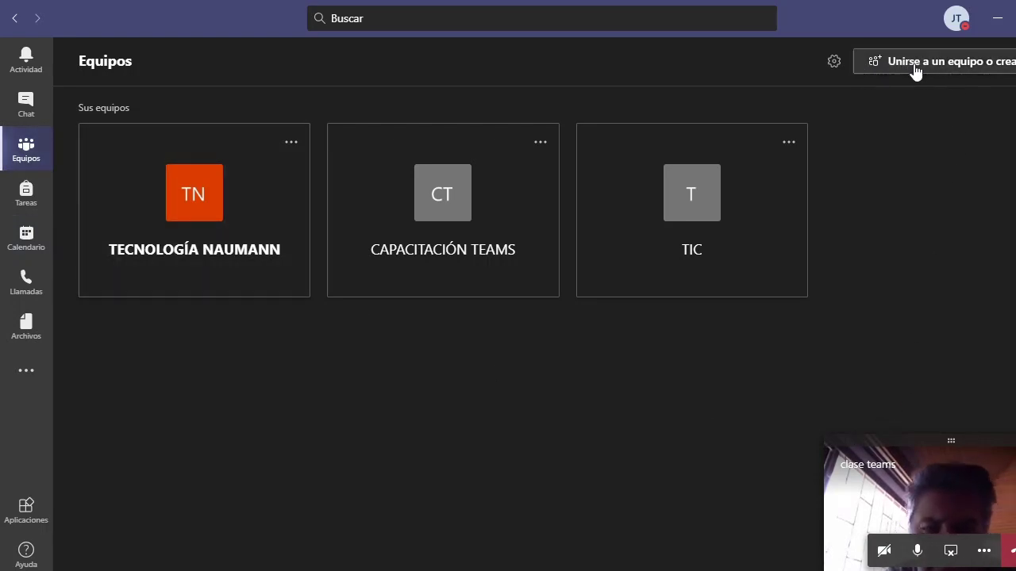
pyautogui.click(1006, 73)
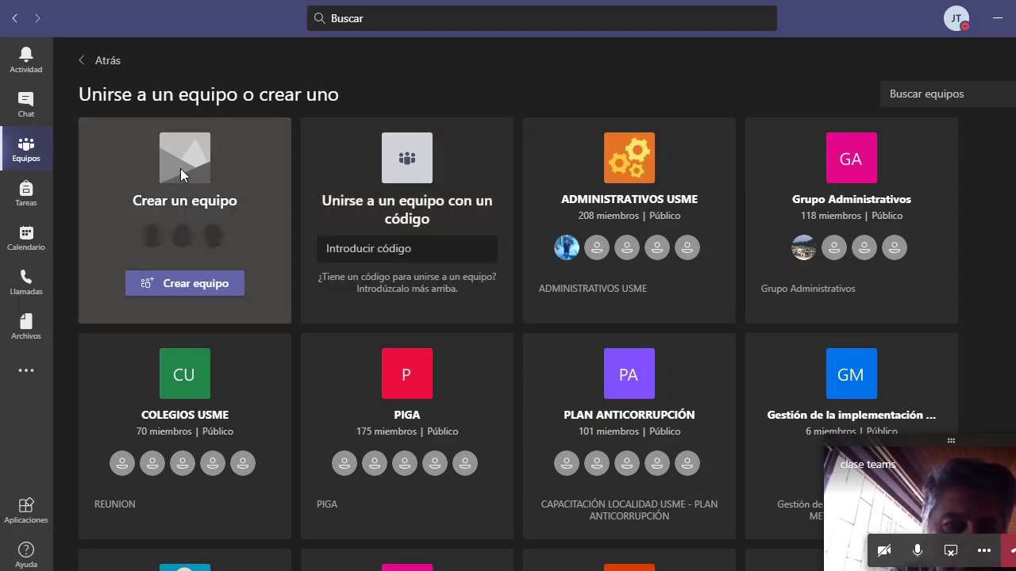
# Create a Clase-type team named INFORMATICA with the description CLASE SEMANAL
pyautogui.click(199, 290)
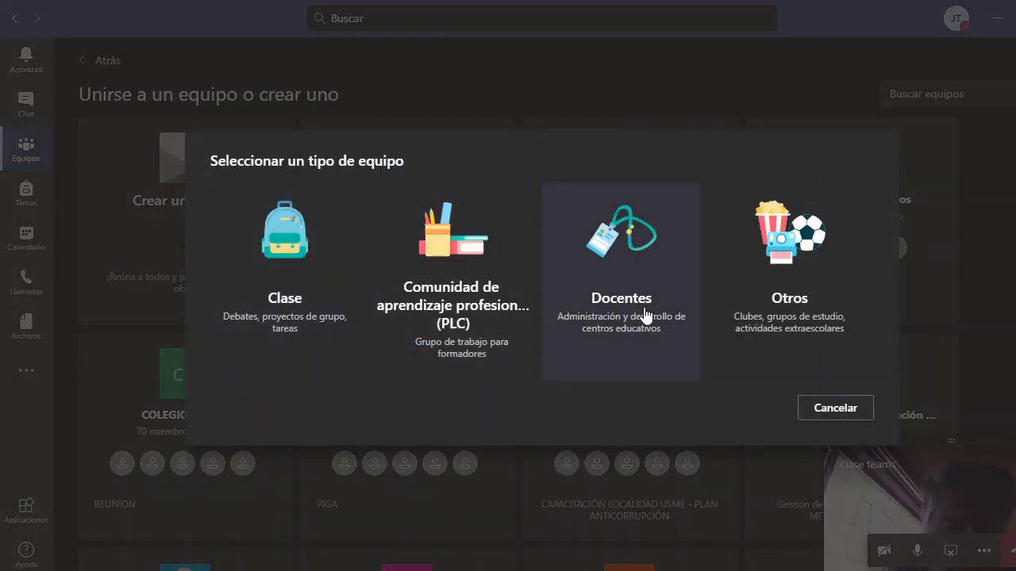
pyautogui.click(279, 295)
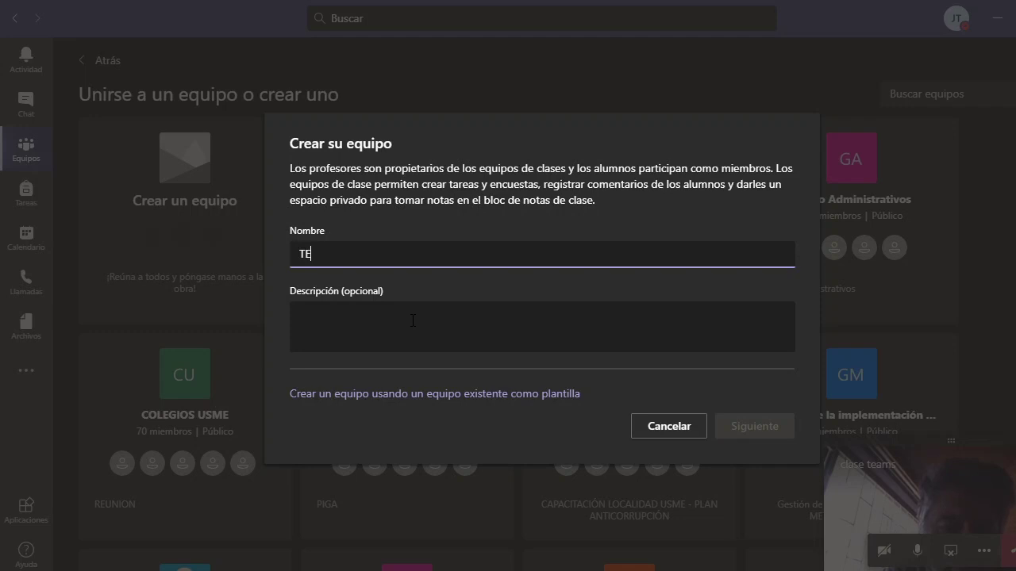
pyautogui.write('INFORMATICA')
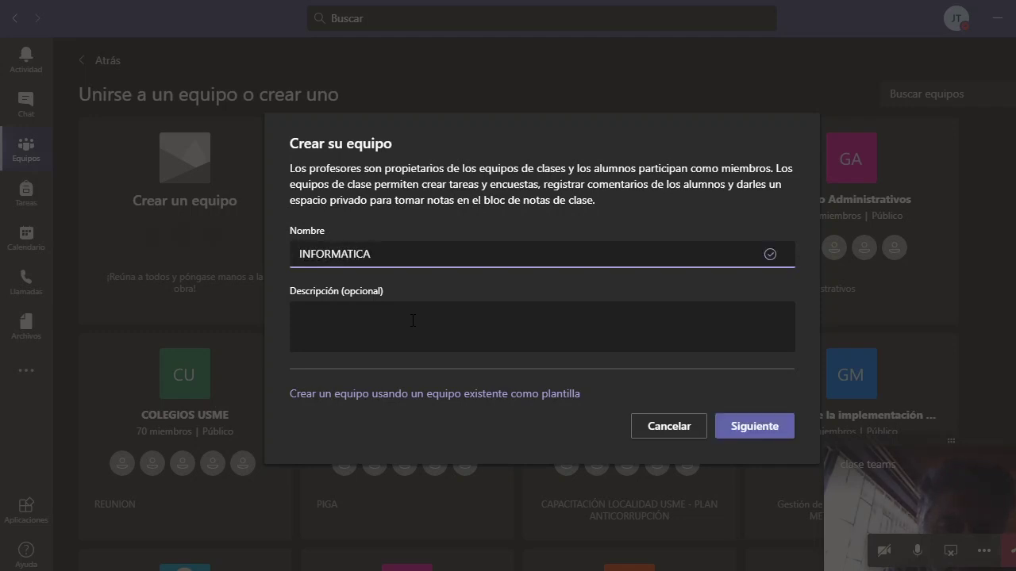
pyautogui.click(413, 319)
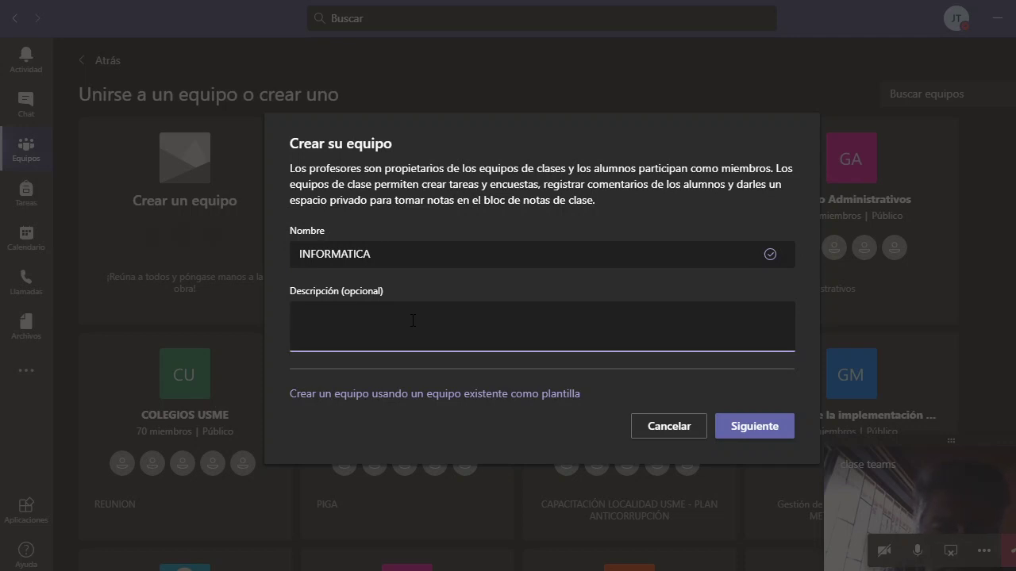
pyautogui.write('CLASE SEMANAL')
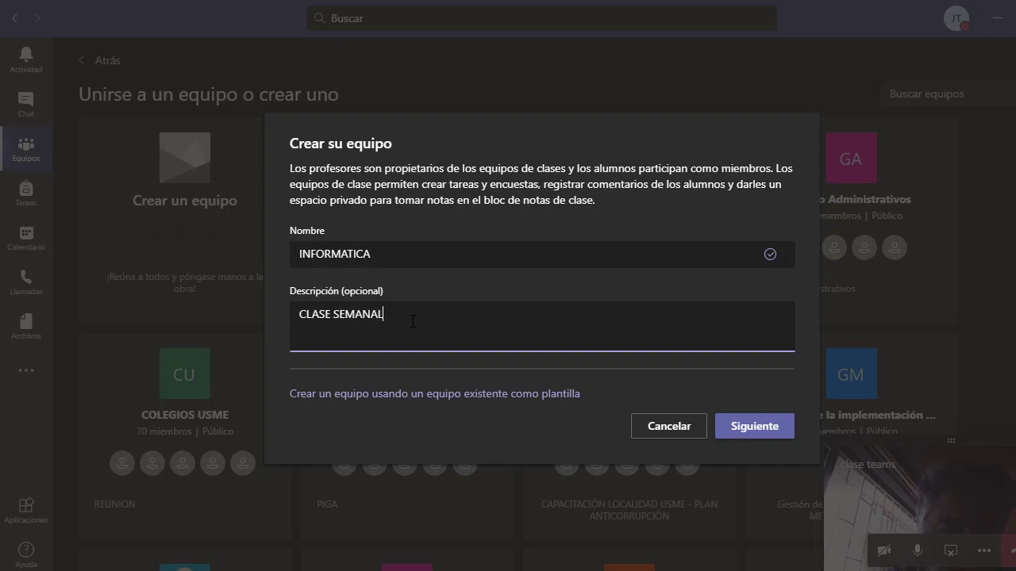
pyautogui.click(754, 430)
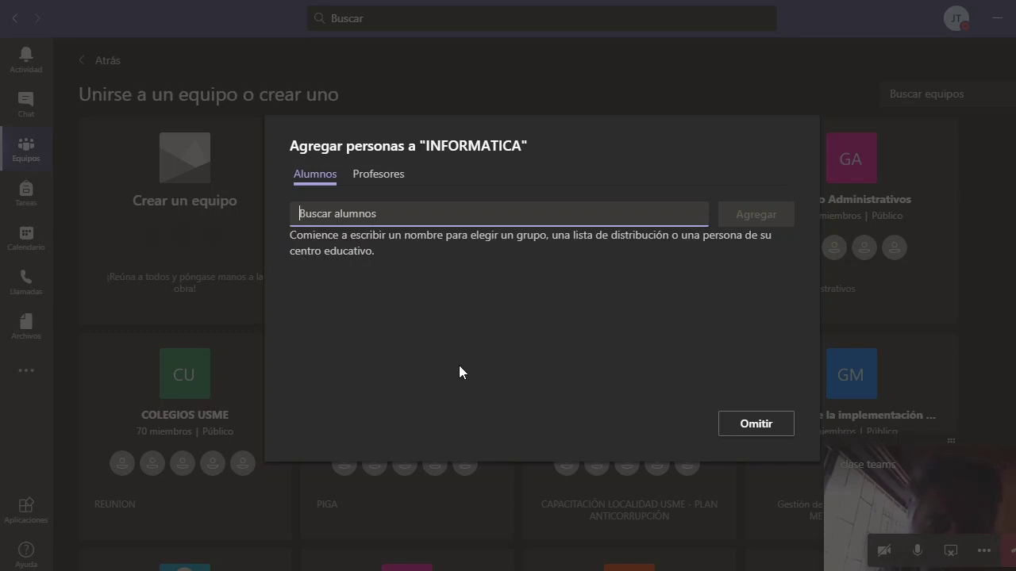
# Search for two students by name and add them as Alumnos to the INFORMATICA team
pyautogui.write('ange')
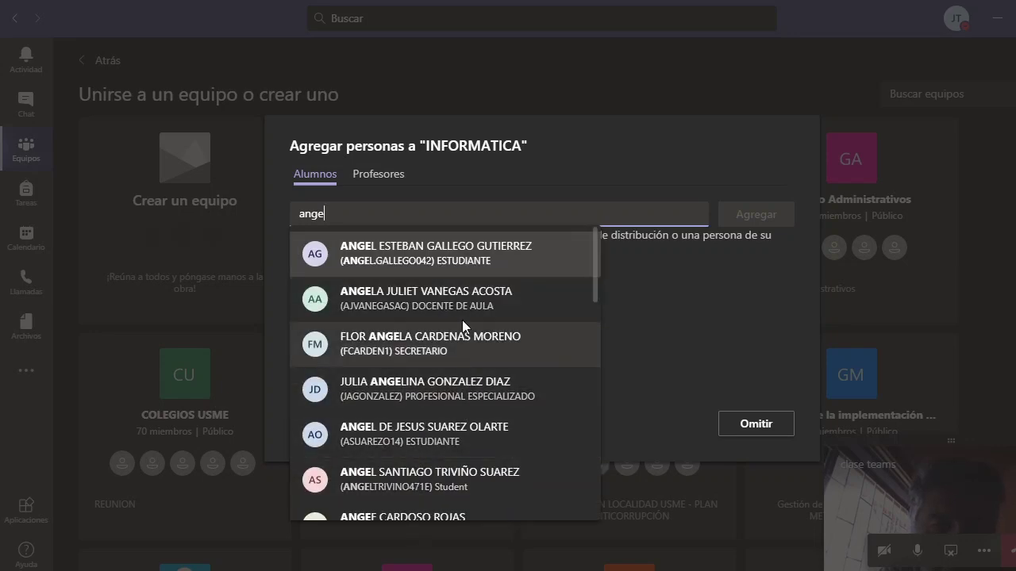
pyautogui.click(451, 254)
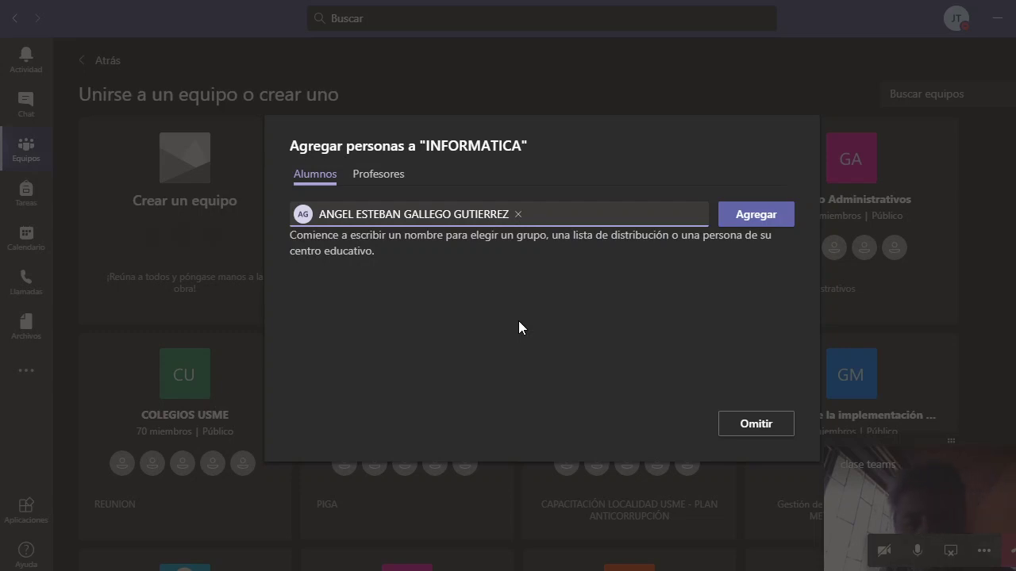
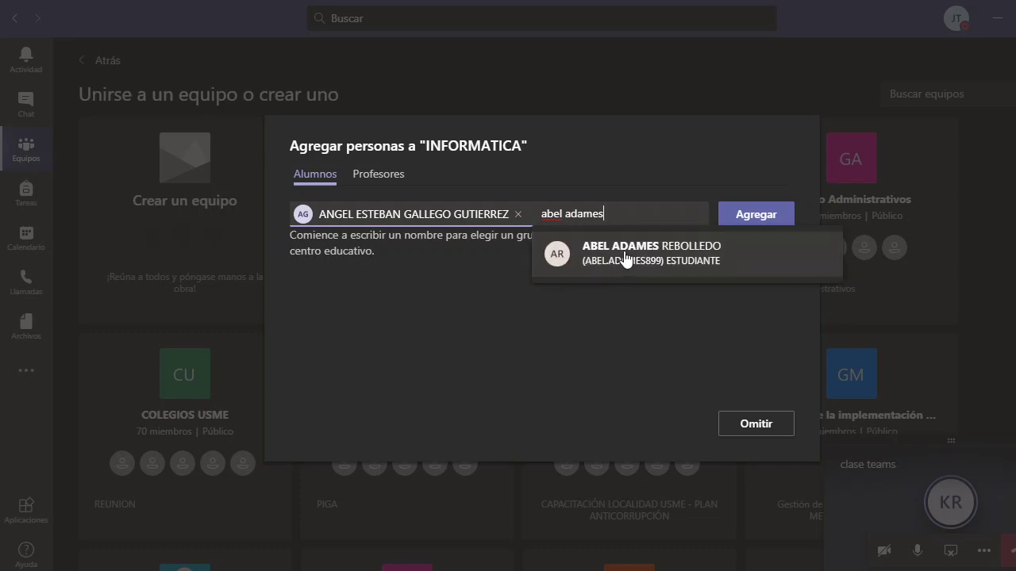
pyautogui.click(663, 255)
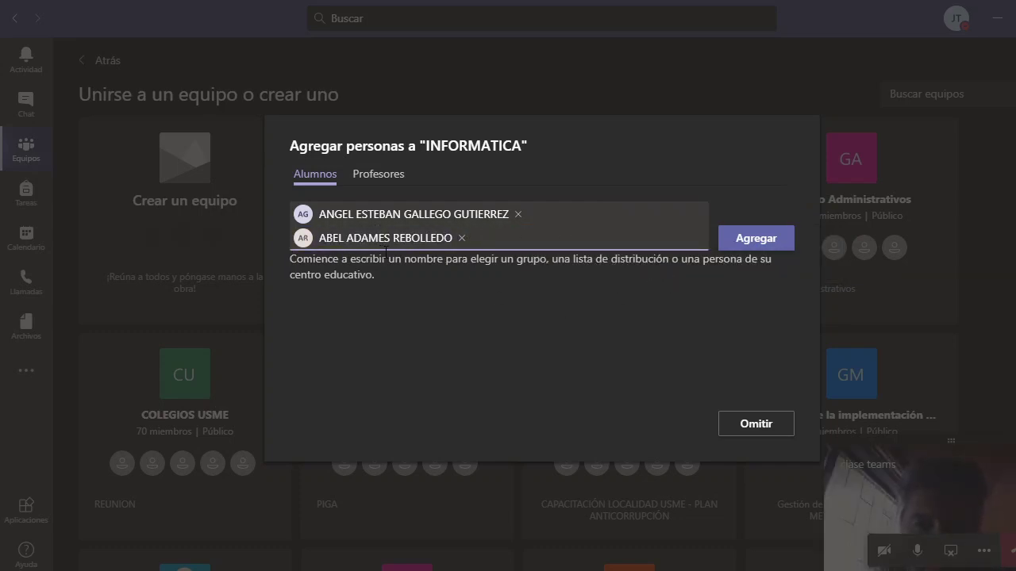
pyautogui.click(438, 238)
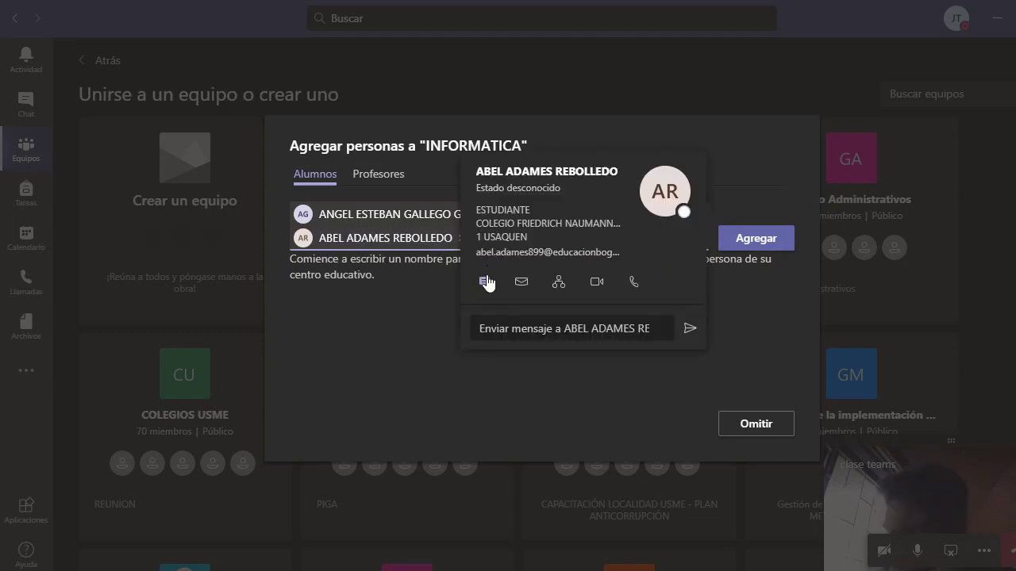
pyautogui.click(402, 363)
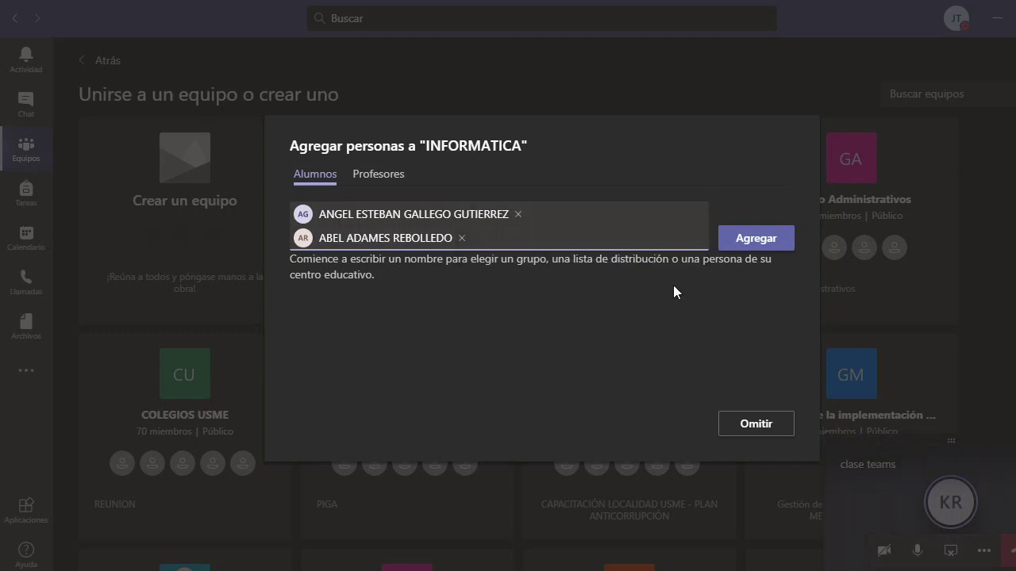
pyautogui.moveTo(443, 251)
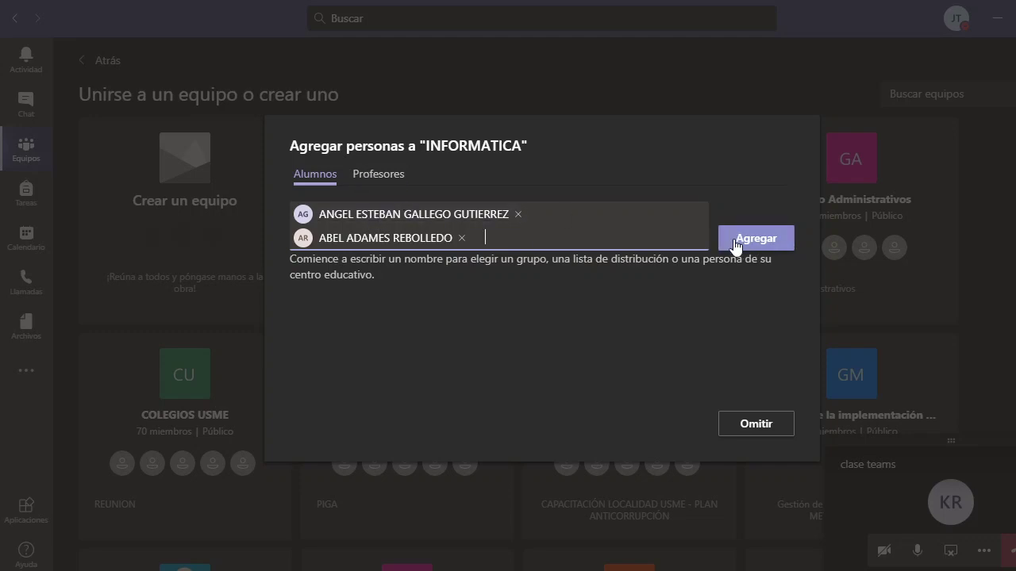
pyautogui.click(734, 240)
pyautogui.click(378, 177)
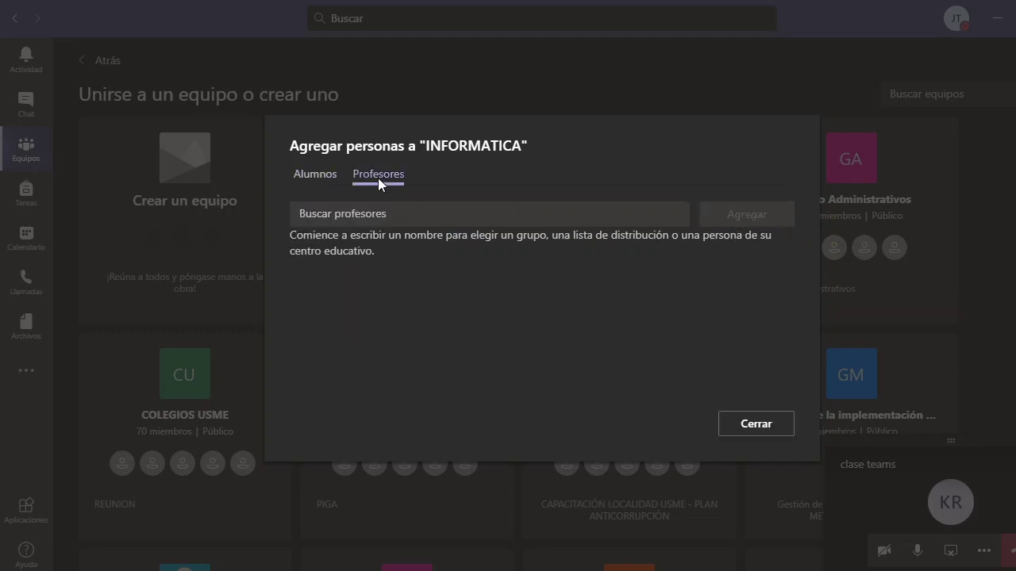
# After several failed name searches, find a teacher, add them under Profesores, and close the dialog
pyautogui.click(369, 211)
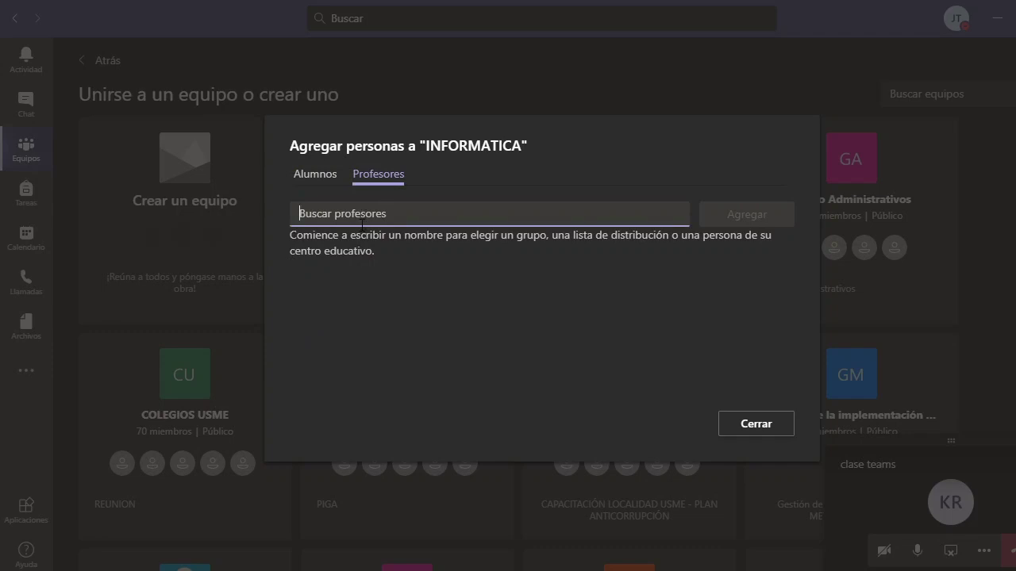
pyautogui.write('jaga')
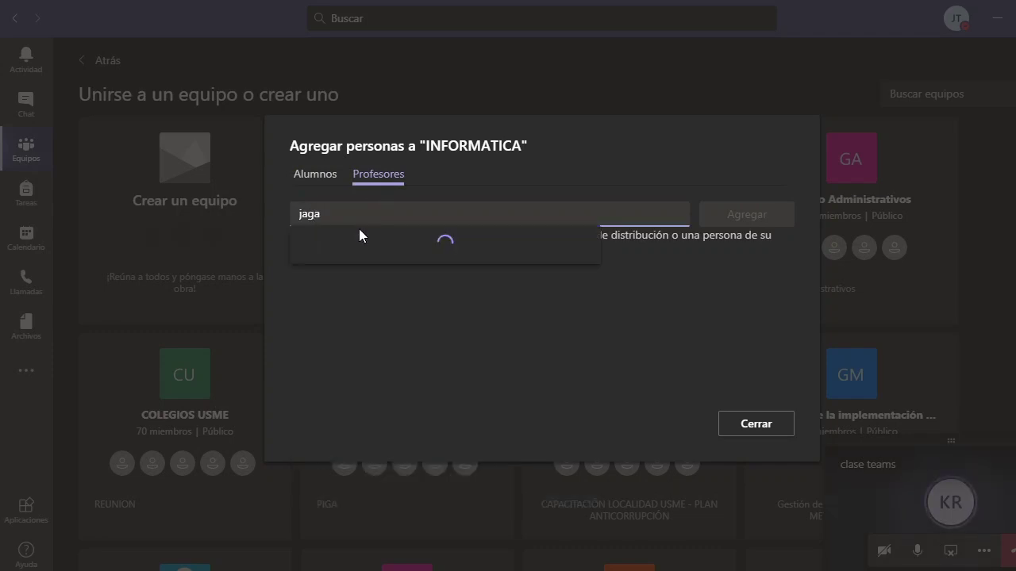
pyautogui.write('lle')
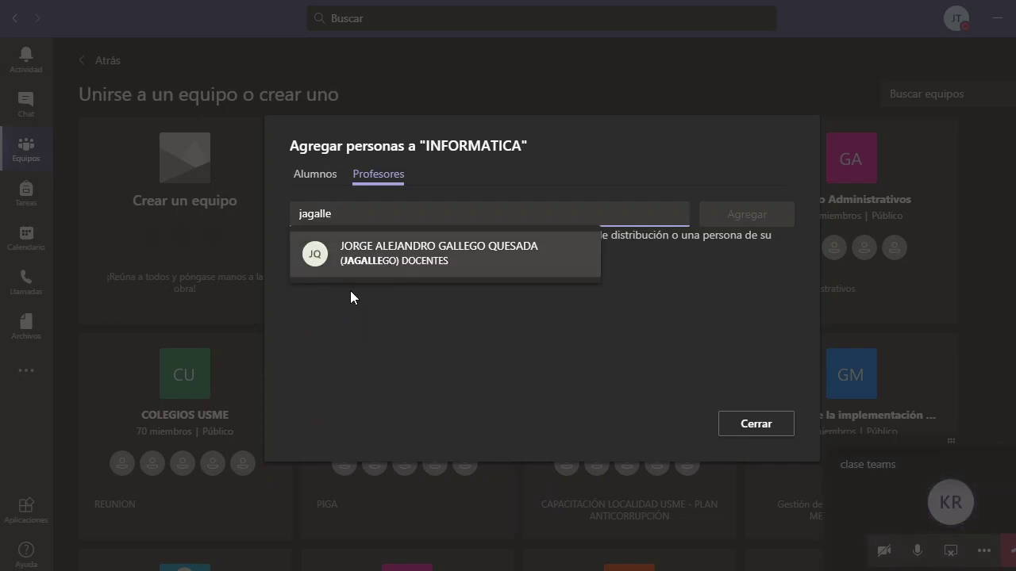
pyautogui.write('got')
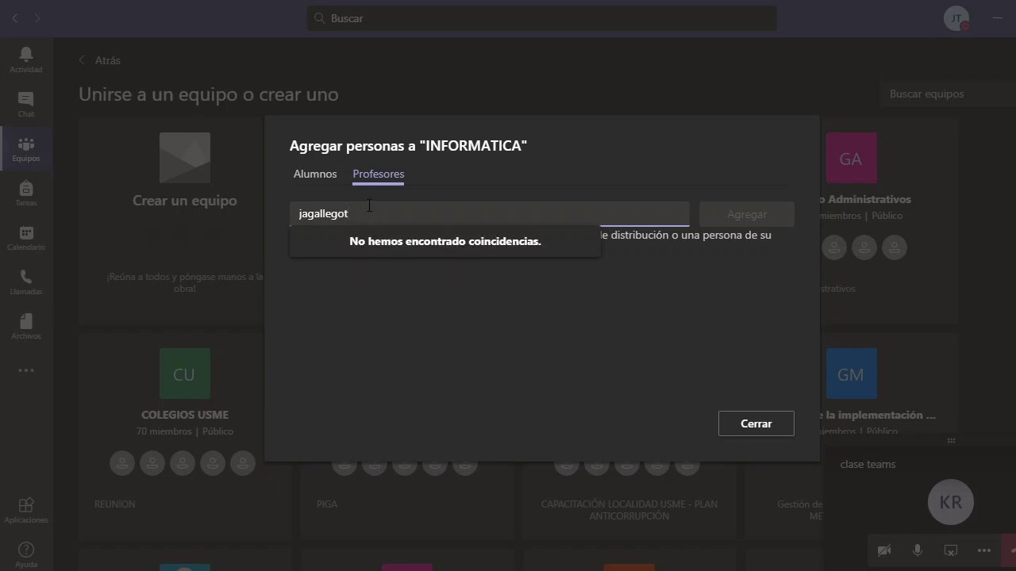
pyautogui.moveTo(365, 211); pyautogui.dragTo(284, 312)
pyautogui.press('BackSpace')
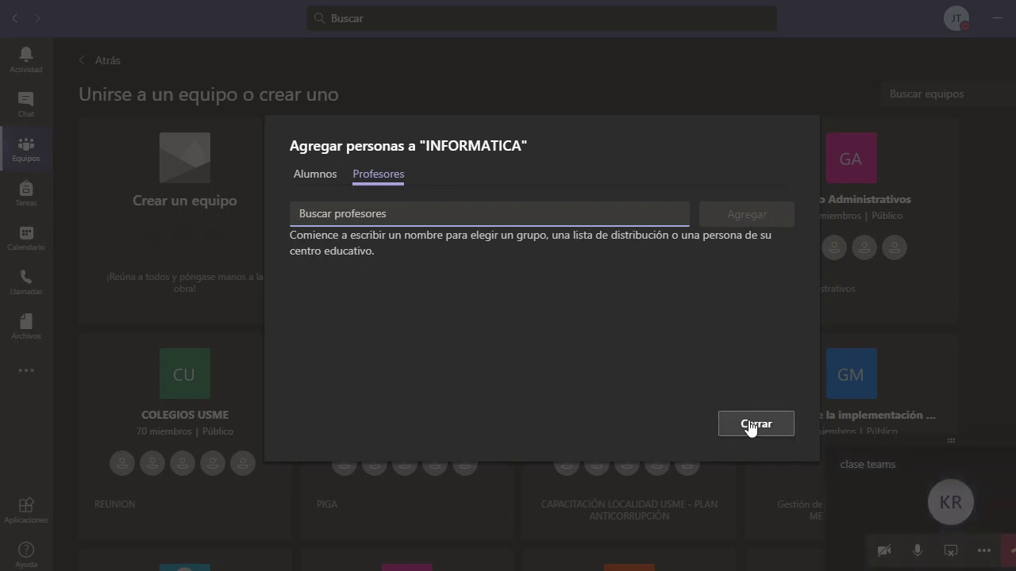
pyautogui.write('keity')
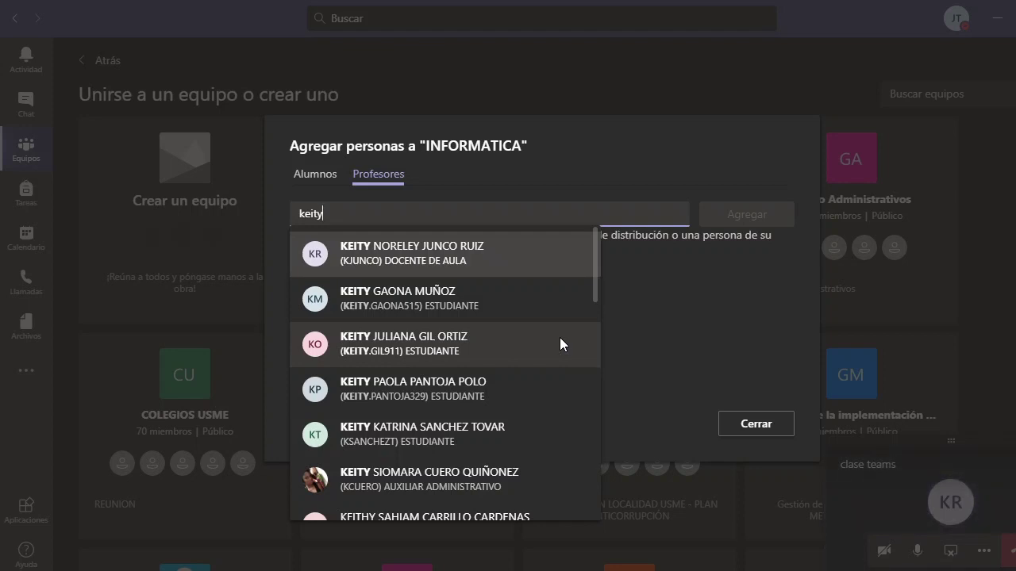
pyautogui.press('BackSpace')
pyautogui.press('BackSpace')
pyautogui.press('BackSpace')
pyautogui.press('BackSpace')
pyautogui.press('BackSpace')
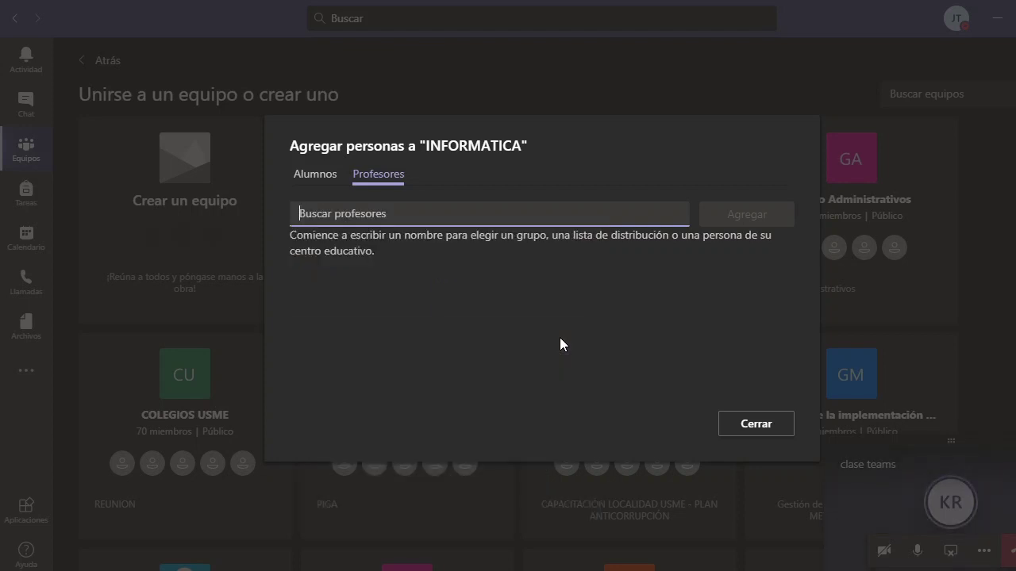
pyautogui.write('noreley')
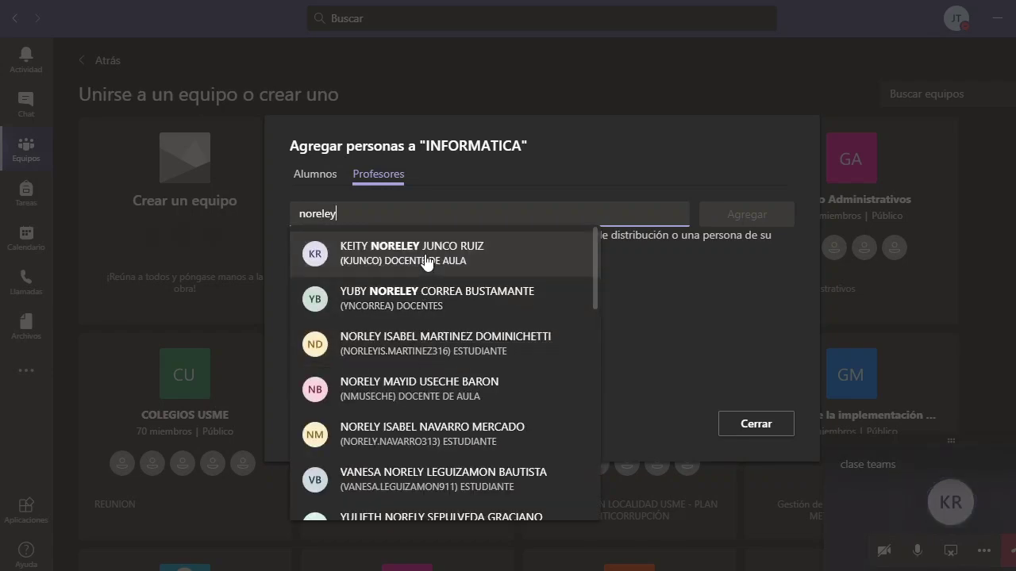
pyautogui.press('Return')
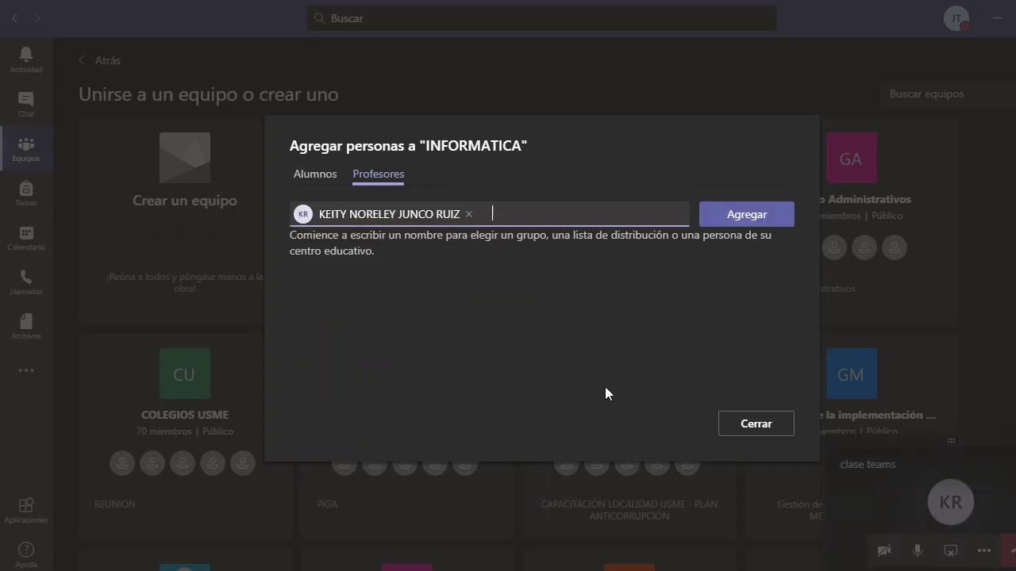
pyautogui.click(727, 224)
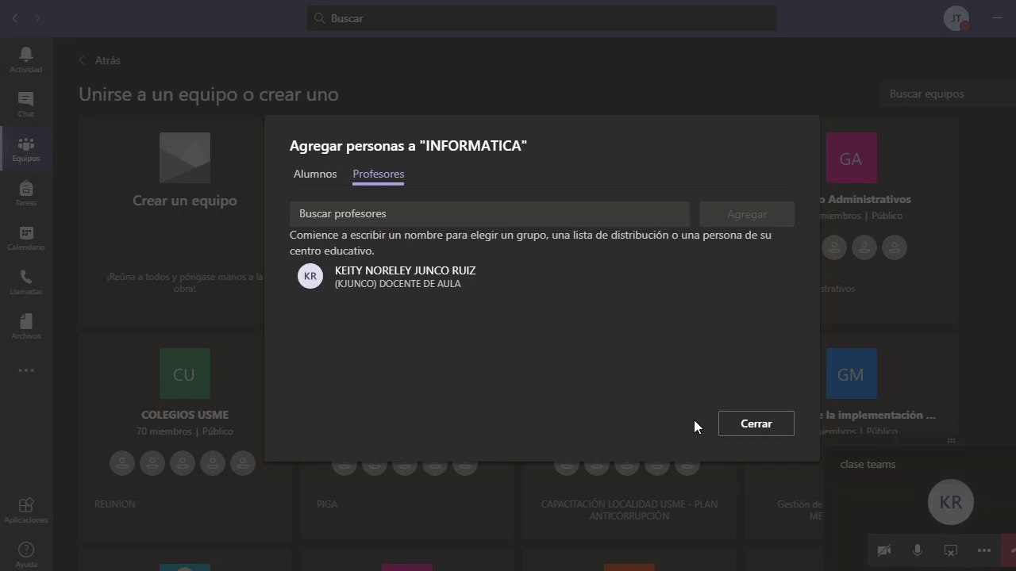
pyautogui.click(754, 426)
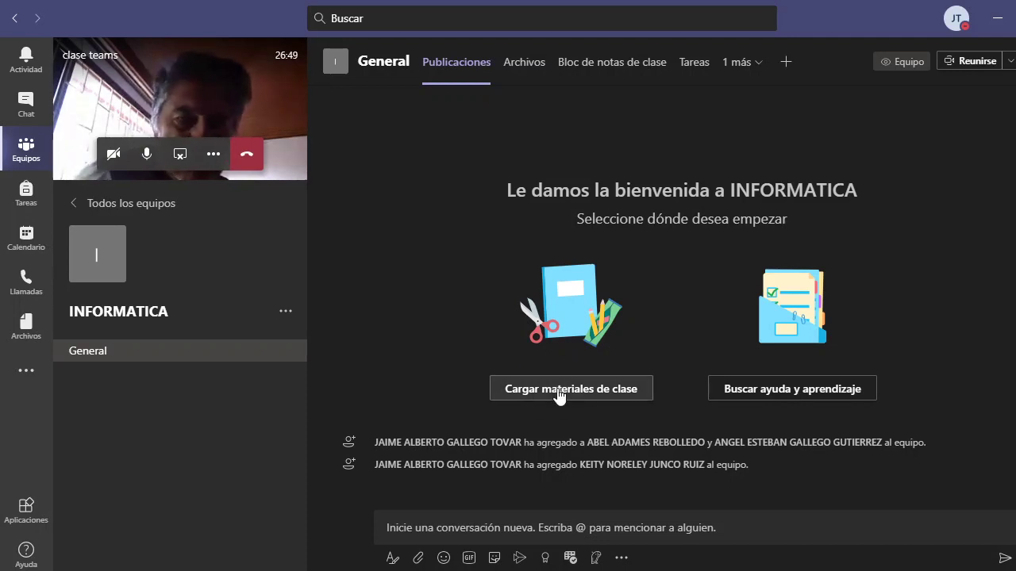
# Use 'Cargar materiales de clase' on the General channel welcome page to open the Archivos tab
pyautogui.click(599, 392)
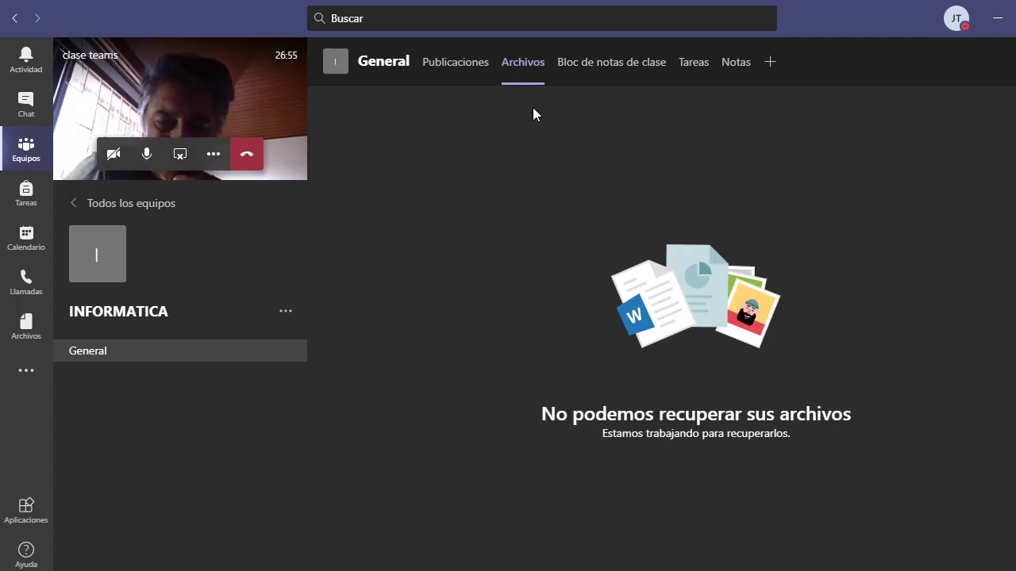
# Reopen the channel files from Publicaciones so 'Materiales de clase' loads, and check the Nuevo menu
pyautogui.click(448, 71)
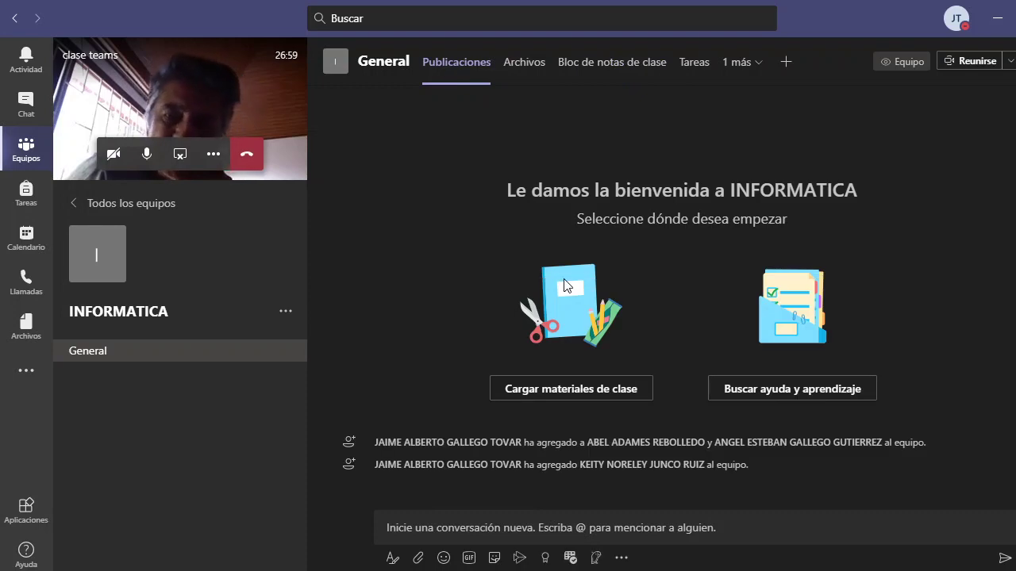
pyautogui.click(583, 388)
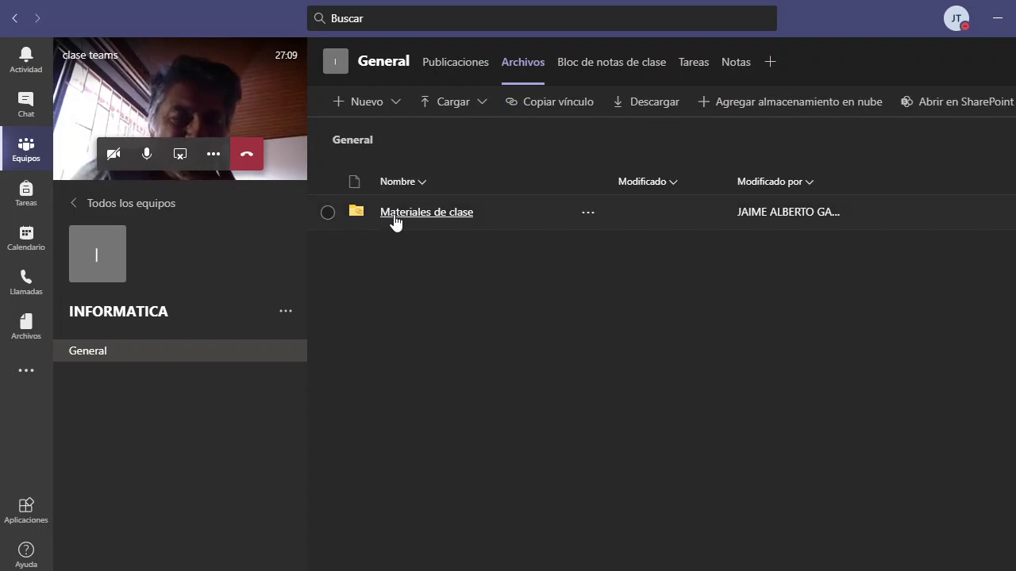
pyautogui.click(396, 106)
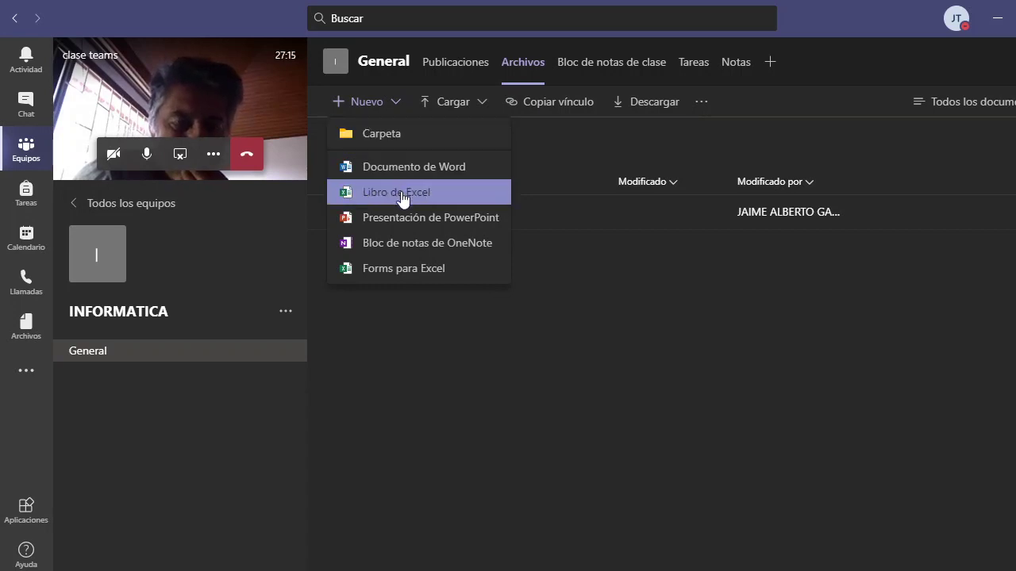
pyautogui.click(537, 250)
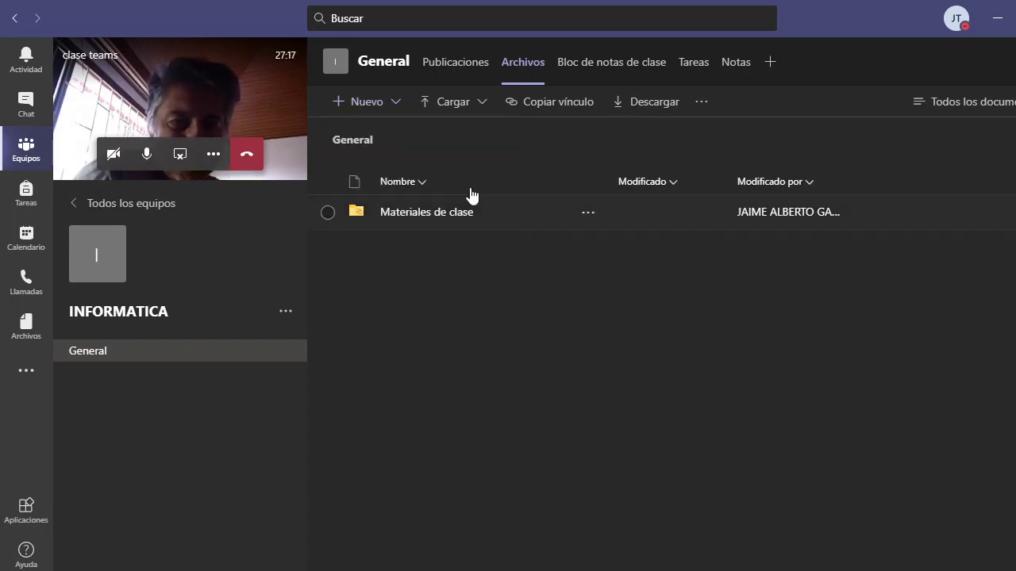
# Review the Cargar and '...' menus in Archivos without choosing any option
pyautogui.click(452, 109)
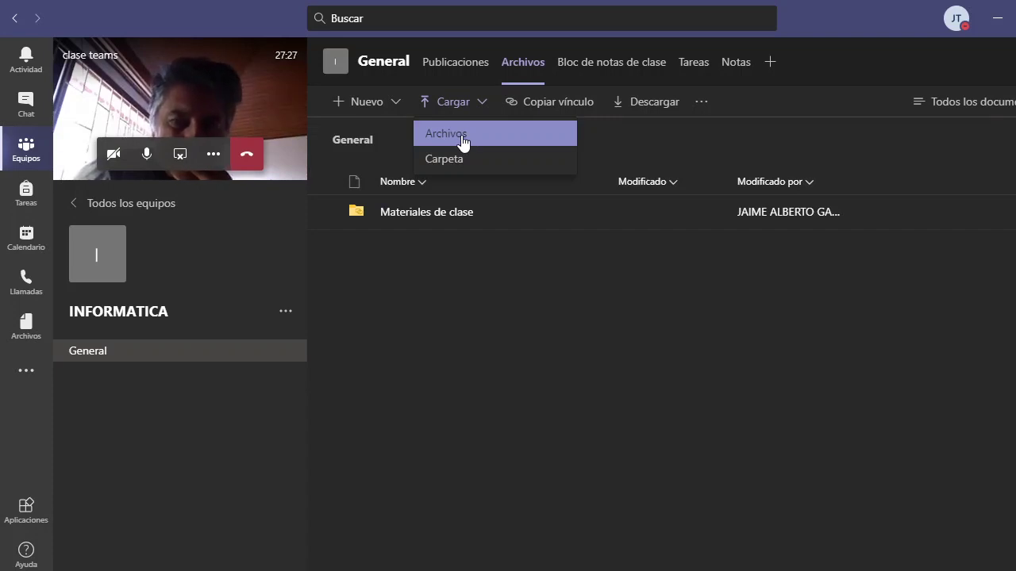
pyautogui.click(470, 283)
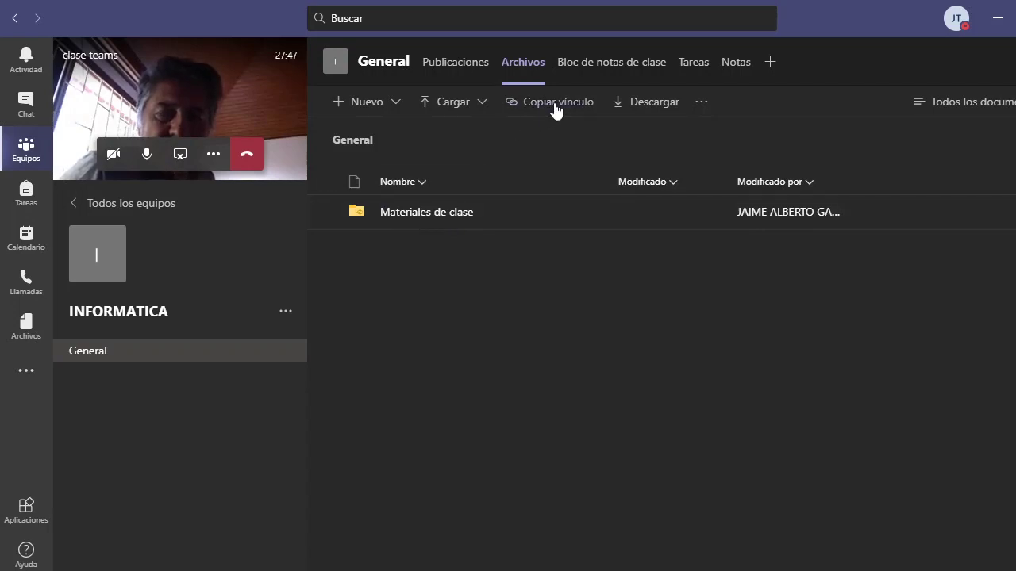
pyautogui.click(703, 105)
pyautogui.click(705, 106)
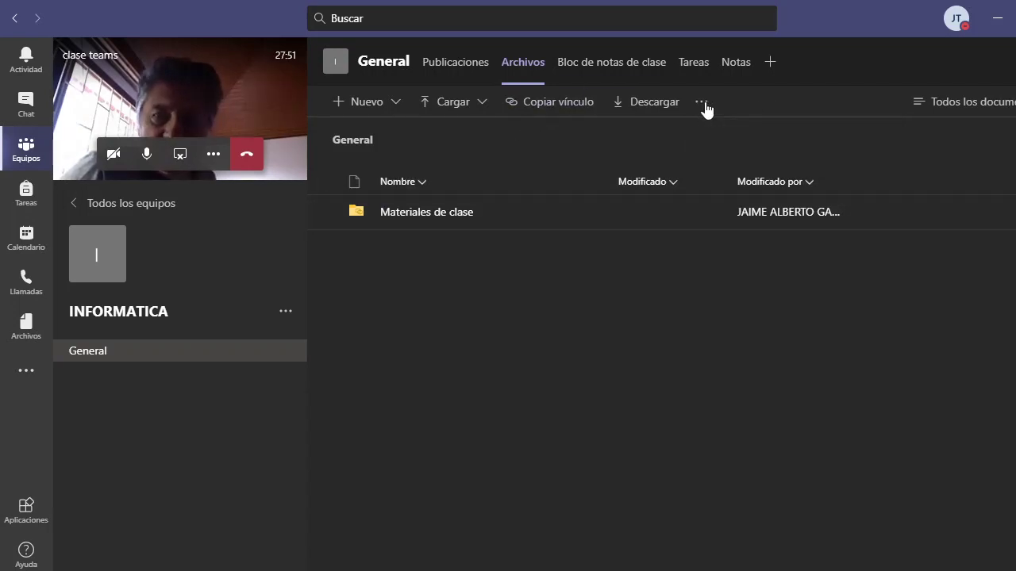
pyautogui.click(697, 106)
pyautogui.click(596, 322)
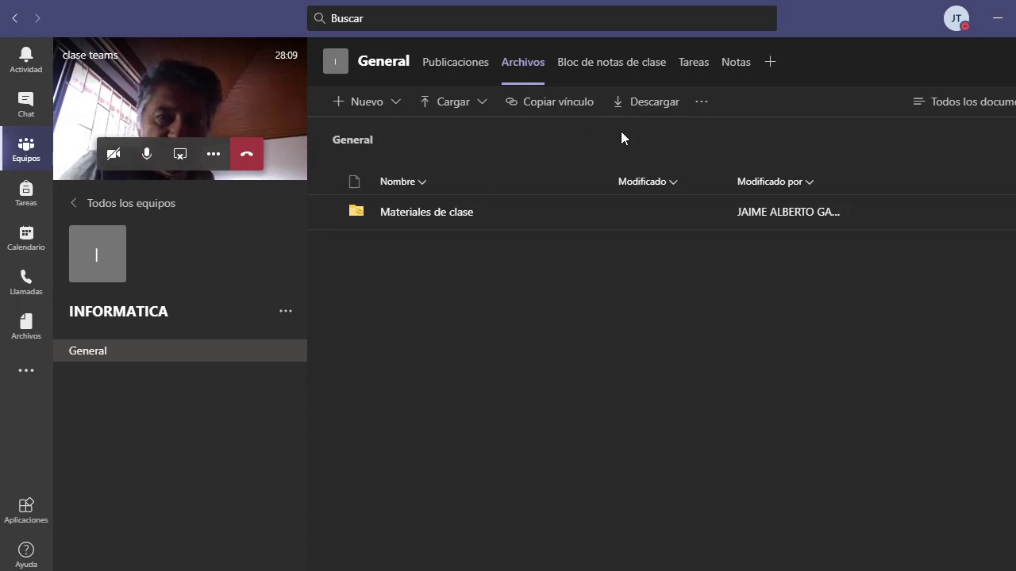
# Open the 'Bloc de notas de clase' tab, then the Tareas tab of INFORMATICA General
pyautogui.click(621, 72)
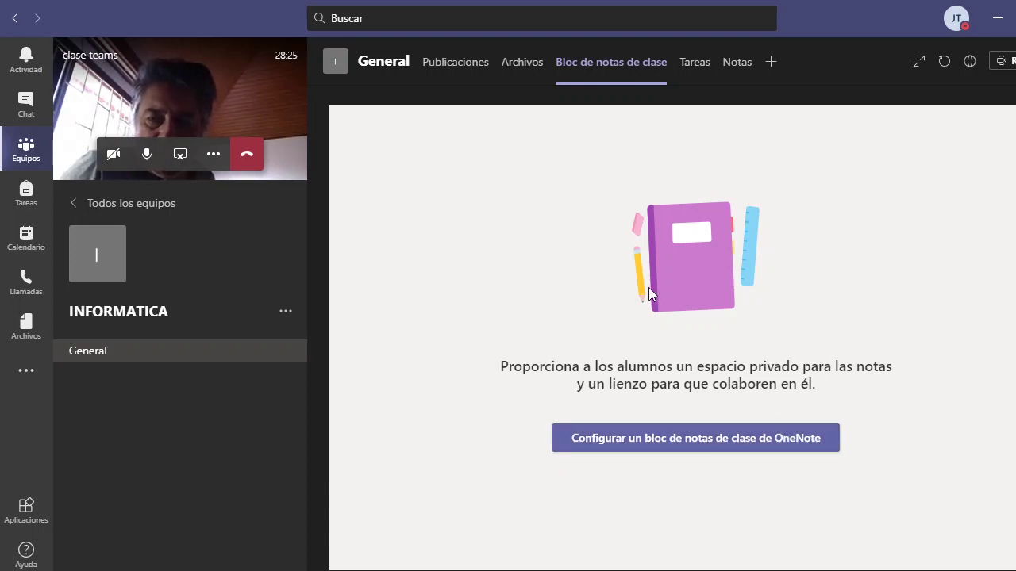
pyautogui.click(691, 63)
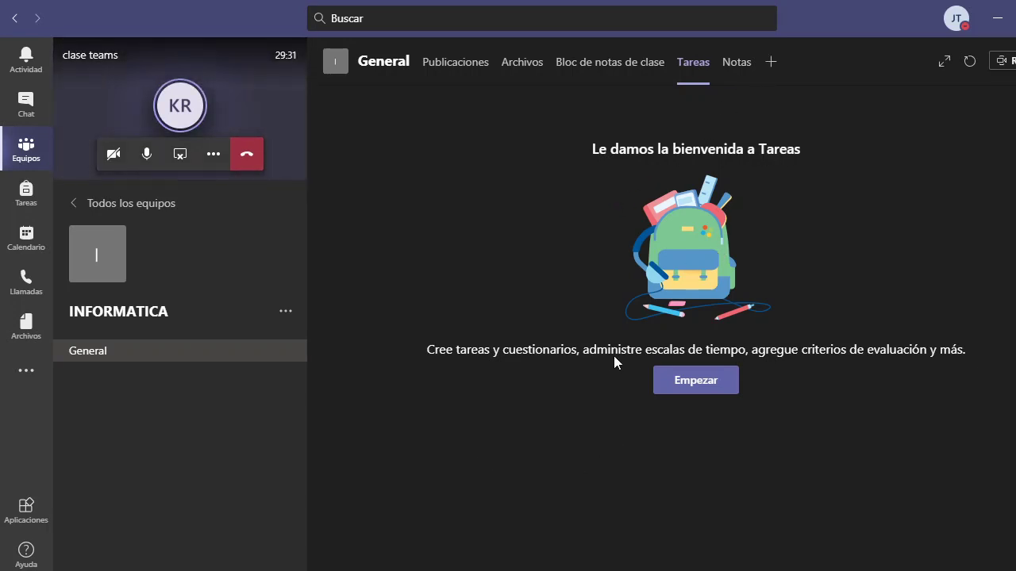
# Start assignments with Empezar, check the category filter, and create a new Tarea
pyautogui.click(696, 389)
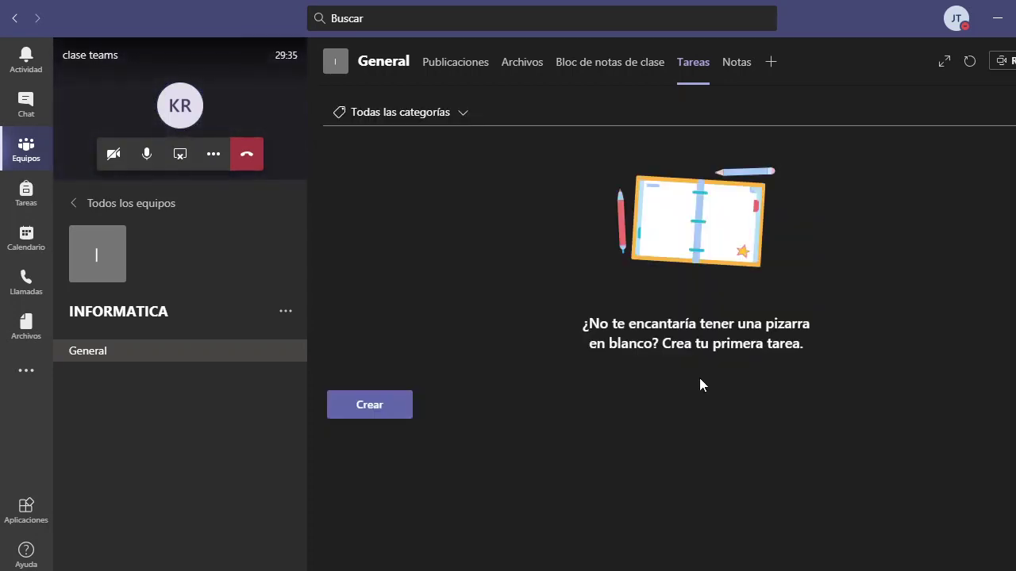
pyautogui.click(456, 121)
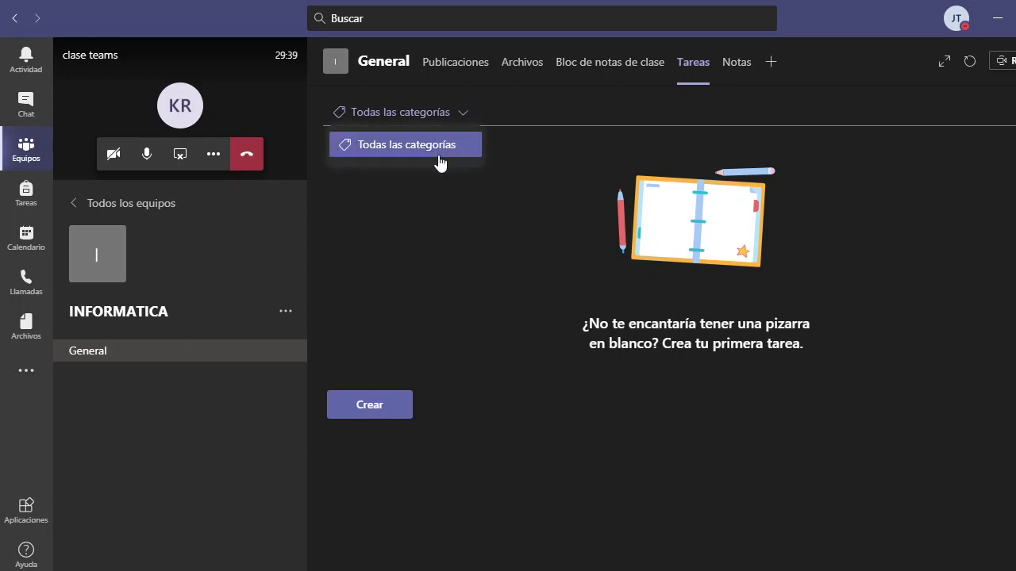
pyautogui.click(386, 408)
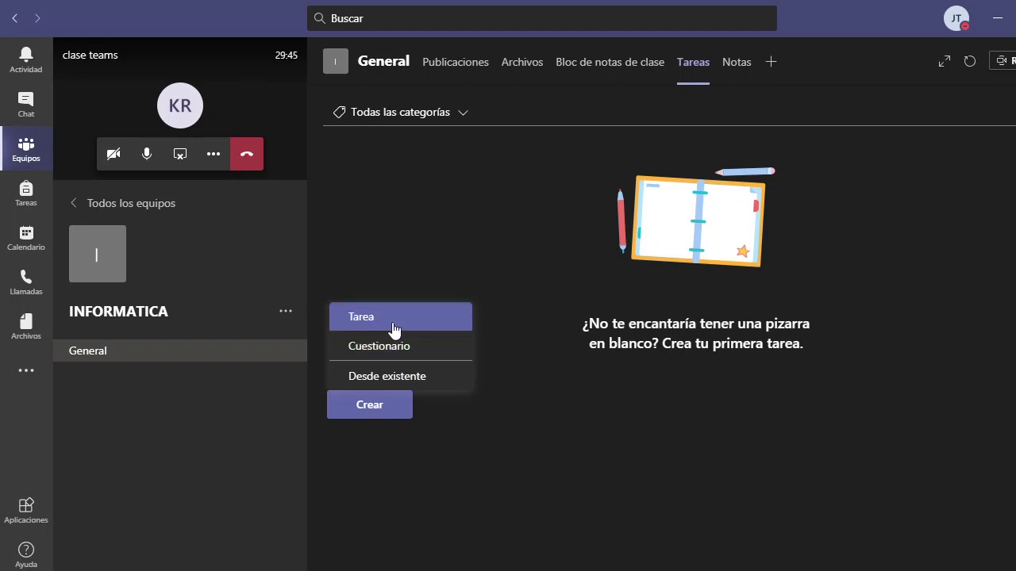
pyautogui.click(379, 318)
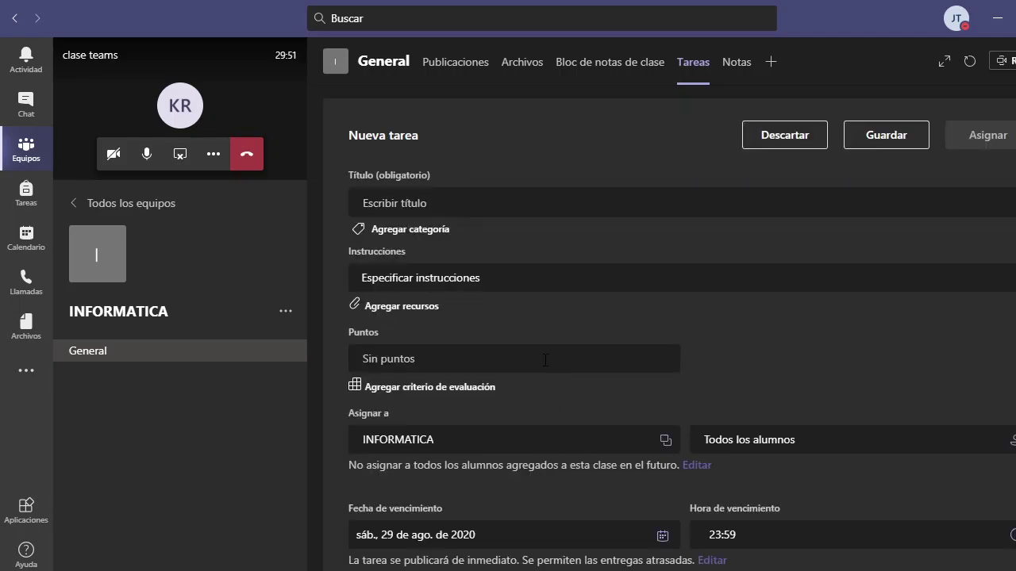
# Look over the Nueva tarea form and its Agregar recursos options, then discard the assignment
pyautogui.click(402, 204)
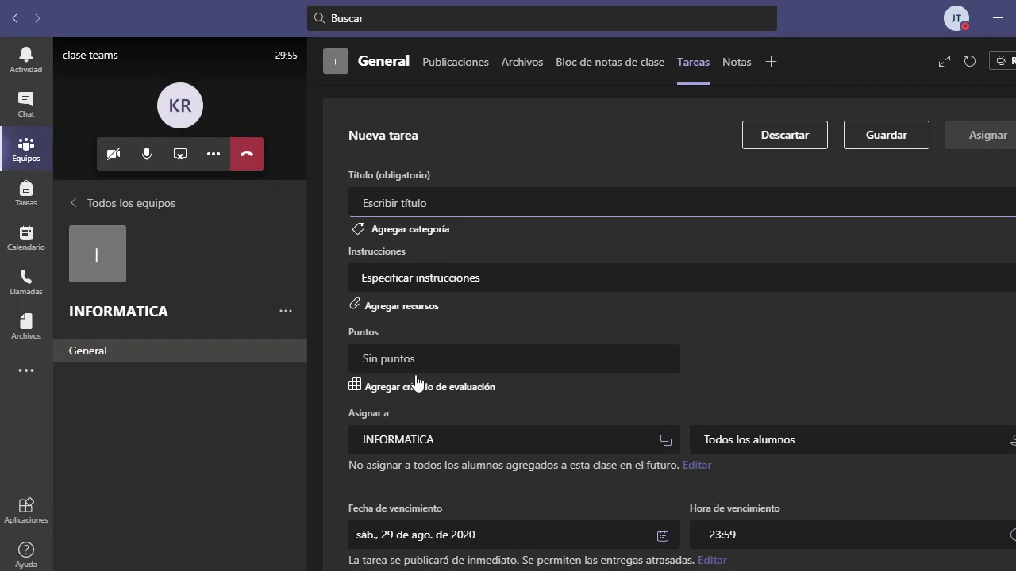
pyautogui.click(408, 313)
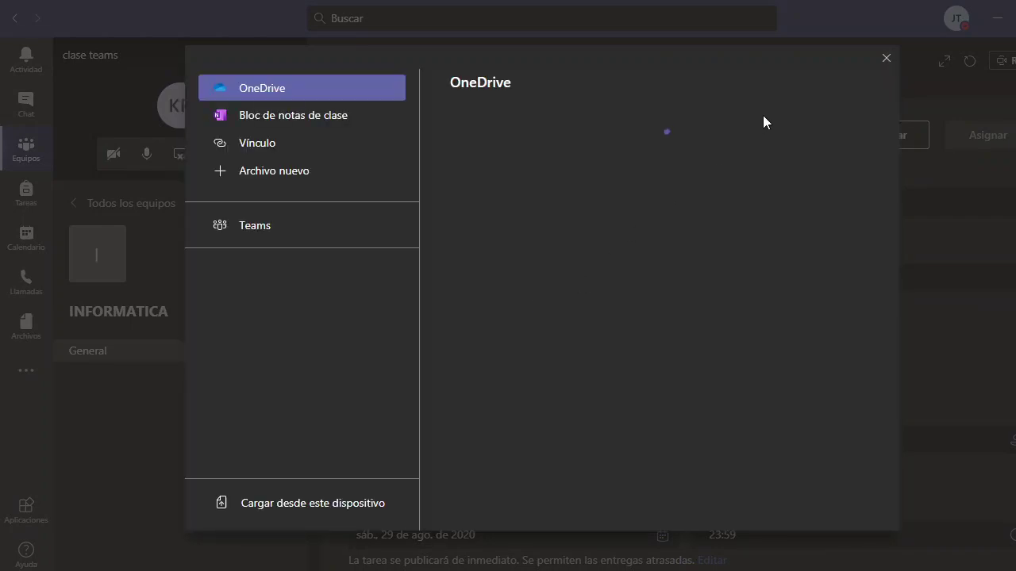
pyautogui.click(887, 61)
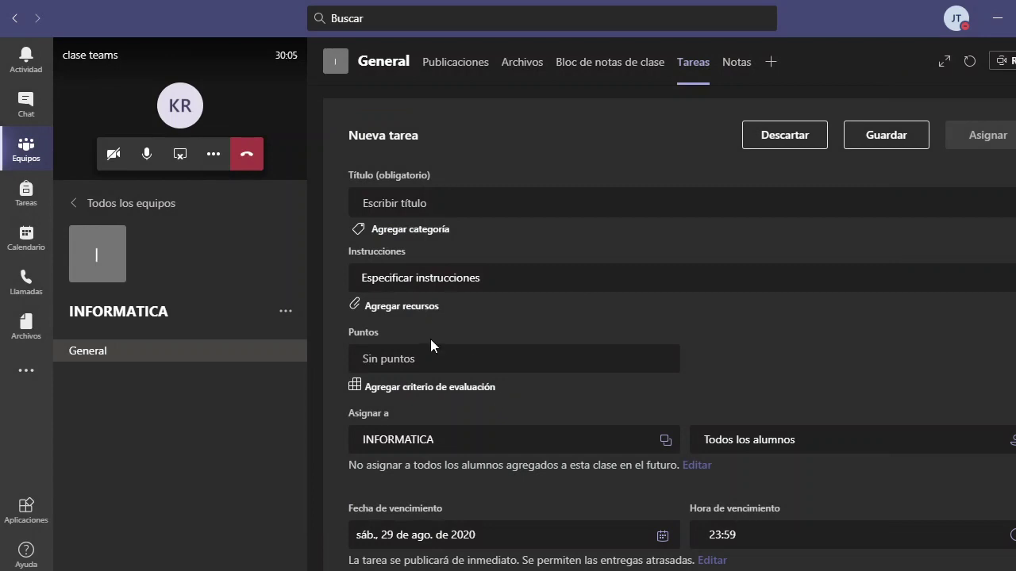
pyautogui.scroll(-3, 448, 399)
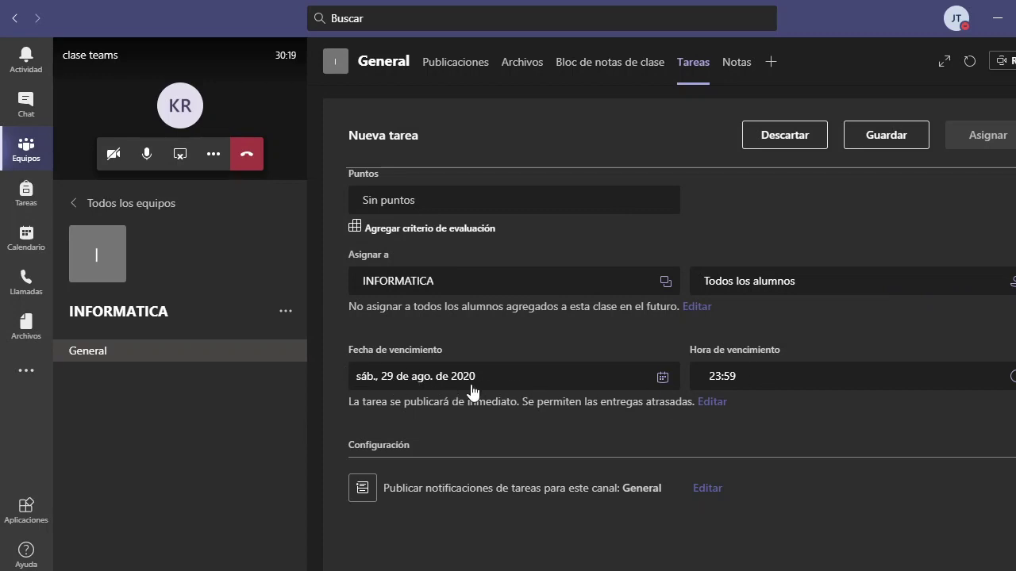
pyautogui.scroll(-1, 539, 390)
pyautogui.scroll(3, 538, 392)
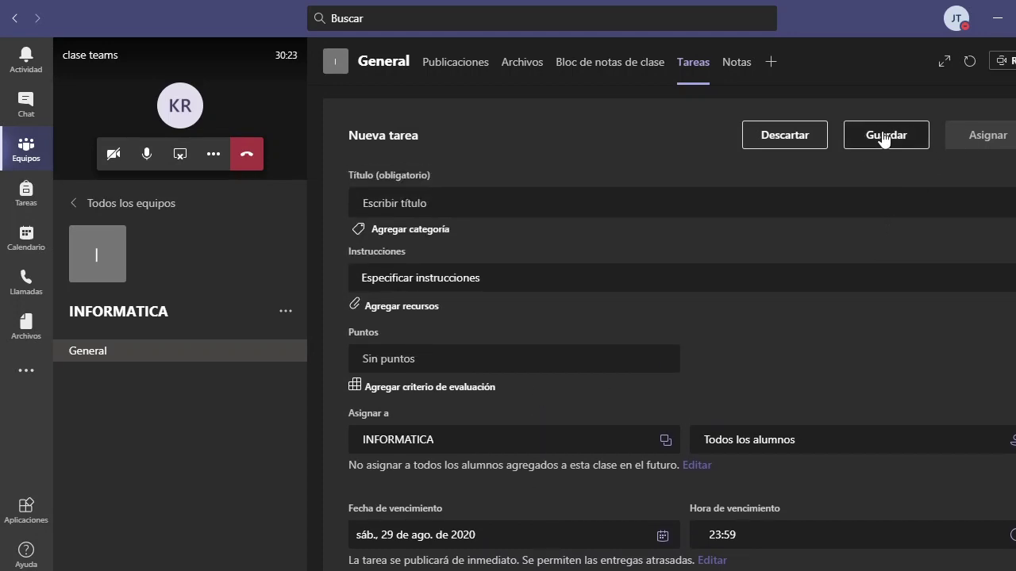
pyautogui.click(823, 142)
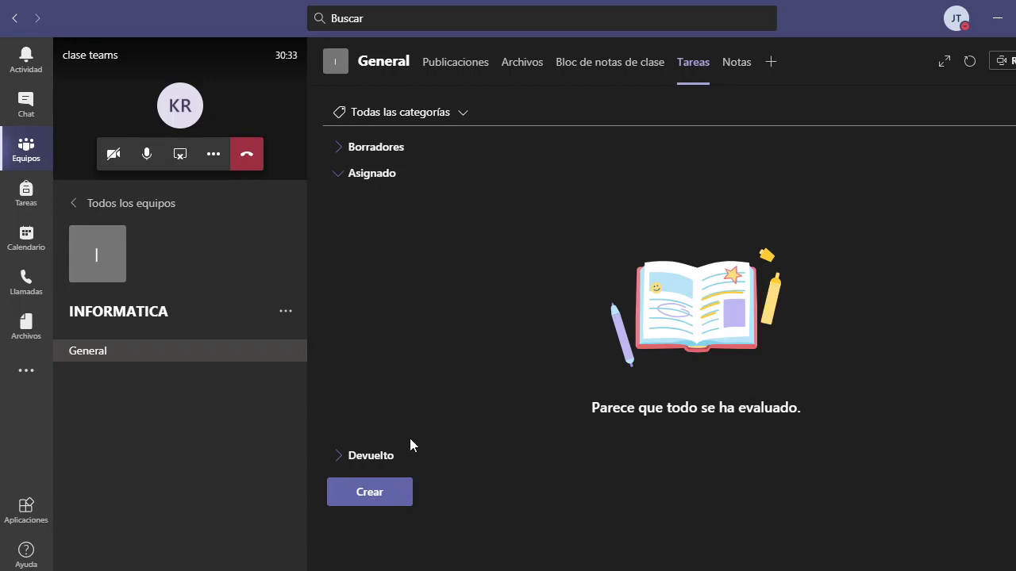
# Collapse the Asignado group and browse the add-tab apps without adding any
pyautogui.click(373, 175)
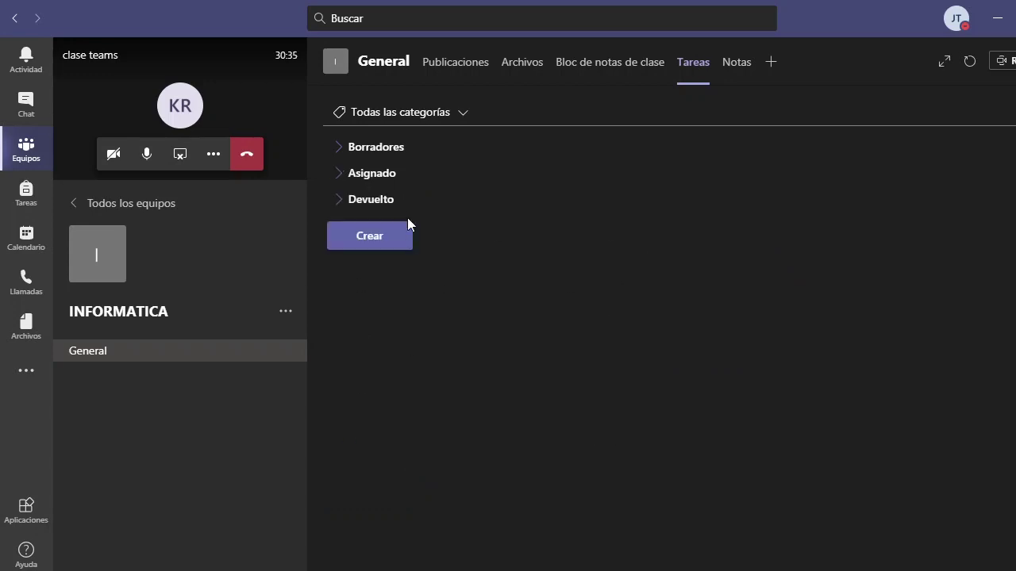
pyautogui.click(771, 62)
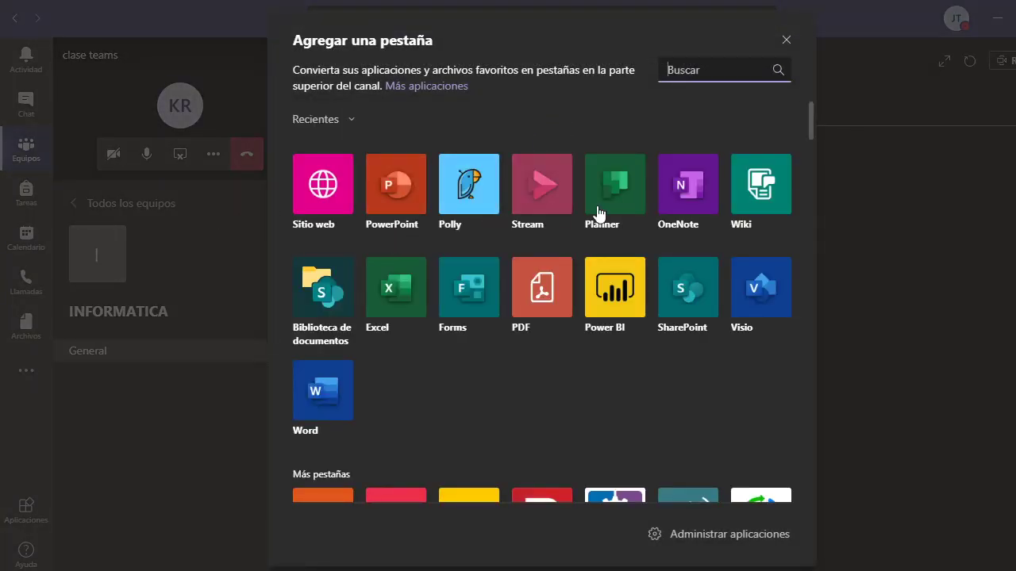
pyautogui.scroll(-1, 632, 409)
pyautogui.scroll(-10, 631, 409)
pyautogui.scroll(10, 624, 345)
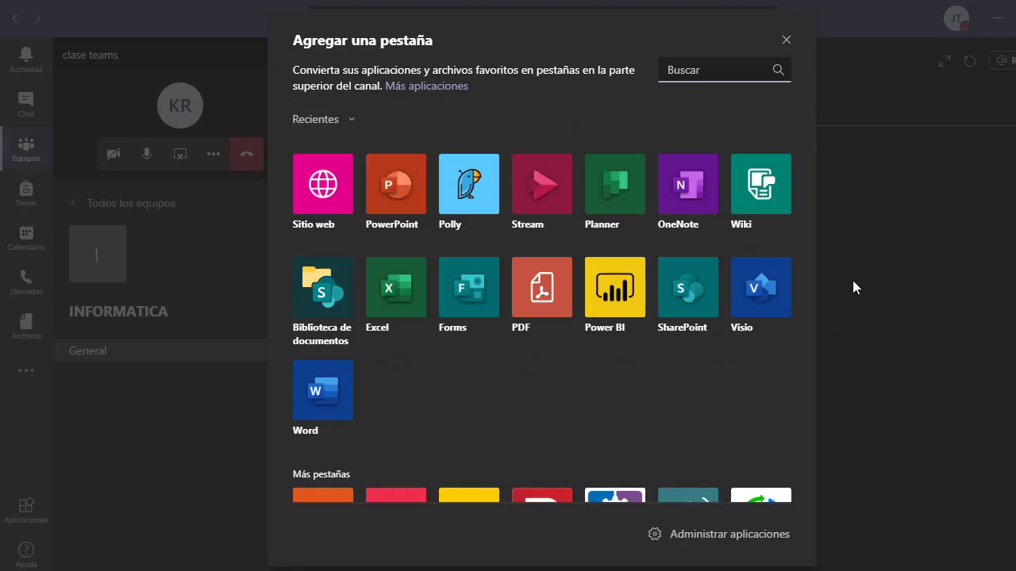
pyautogui.click(786, 40)
# Switch to Notas and back to Tareas, then return to the Equipos overview
pyautogui.click(743, 71)
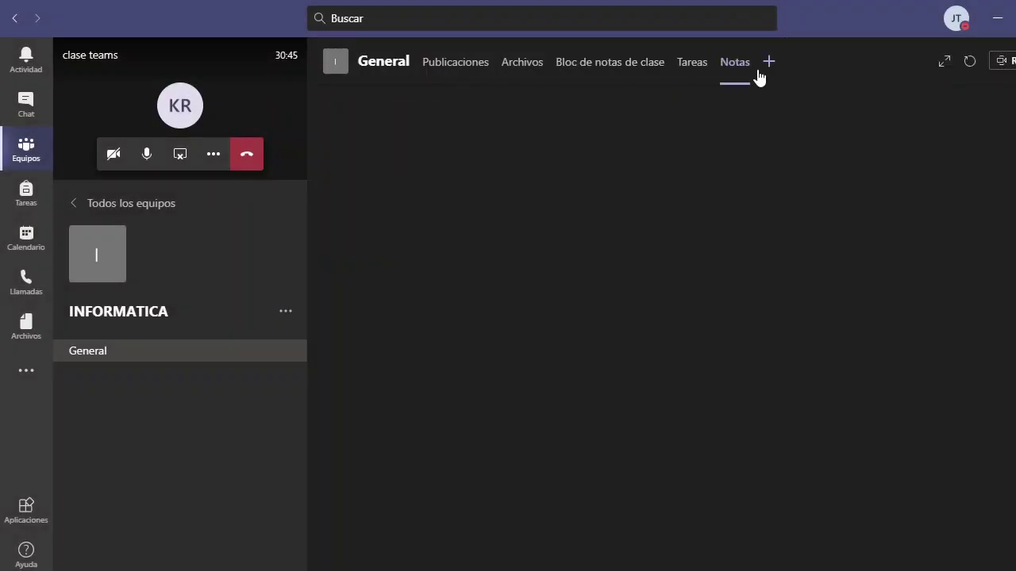
pyautogui.click(691, 67)
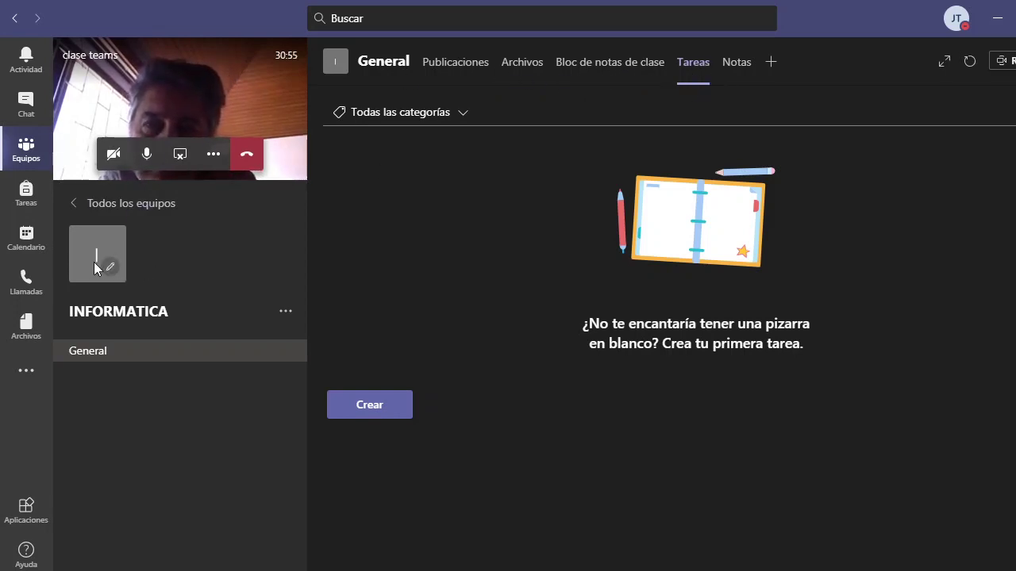
pyautogui.click(27, 157)
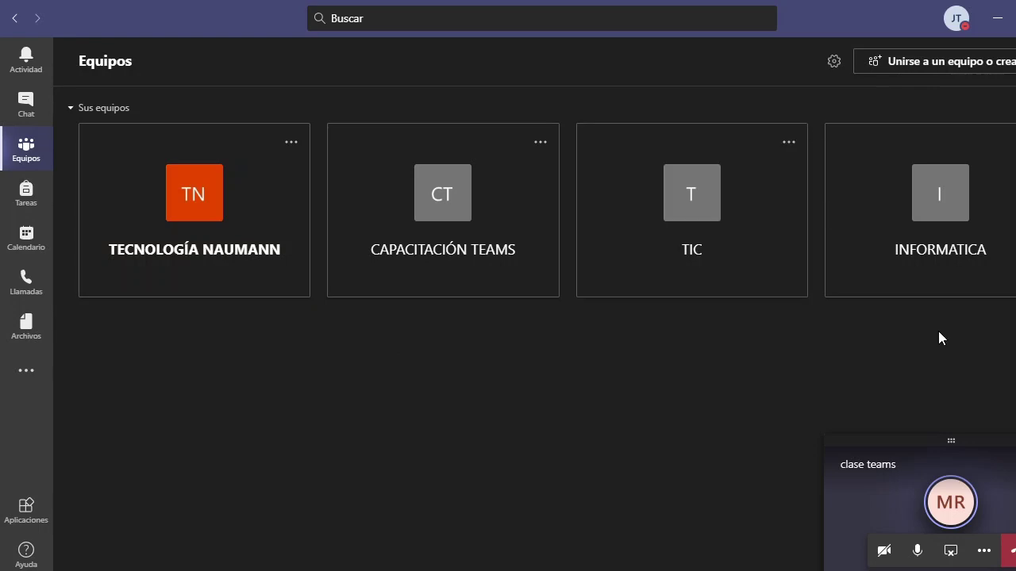
# Visit the INFORMATICA team's Tareas page, then go back to the CAPACITACIÓN DOCENTES chat
pyautogui.click(946, 201)
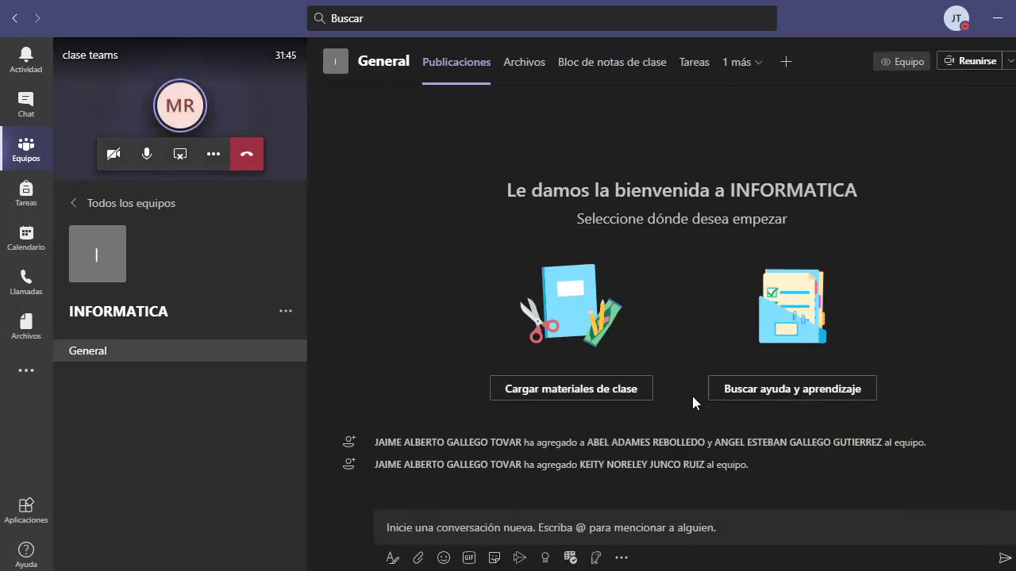
pyautogui.click(697, 66)
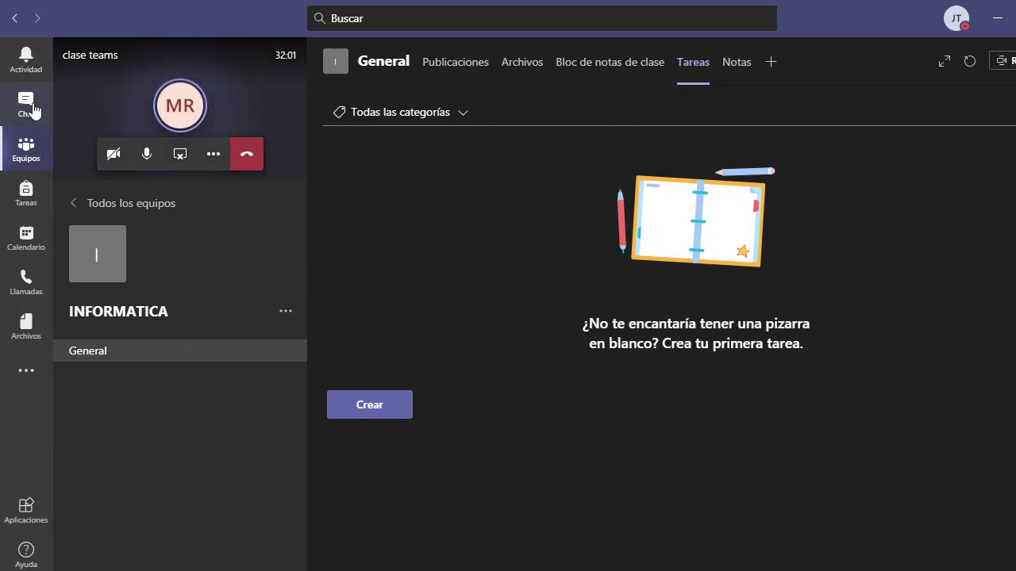
pyautogui.click(50, 125)
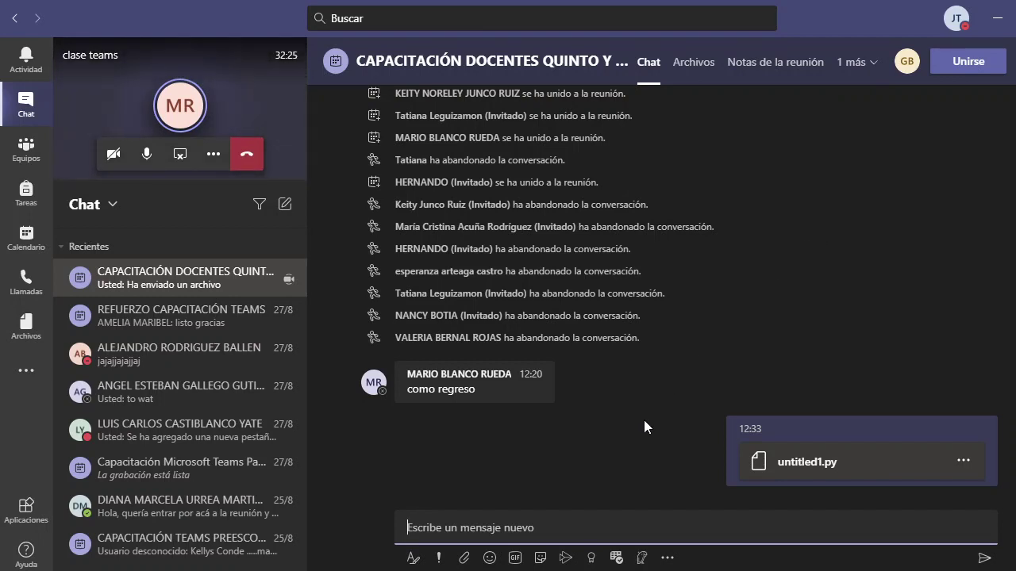
pyautogui.click(220, 85)
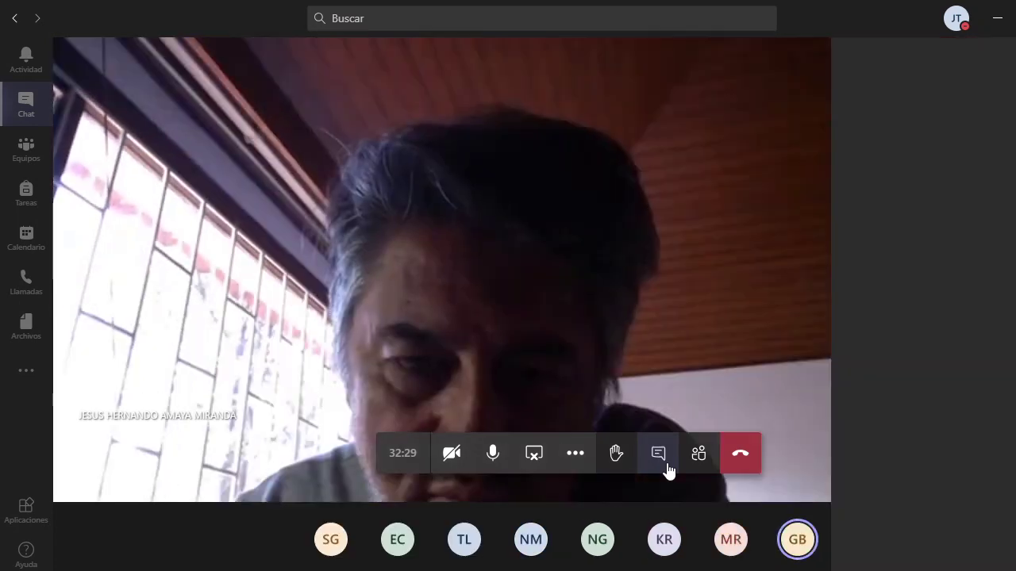
pyautogui.click(666, 468)
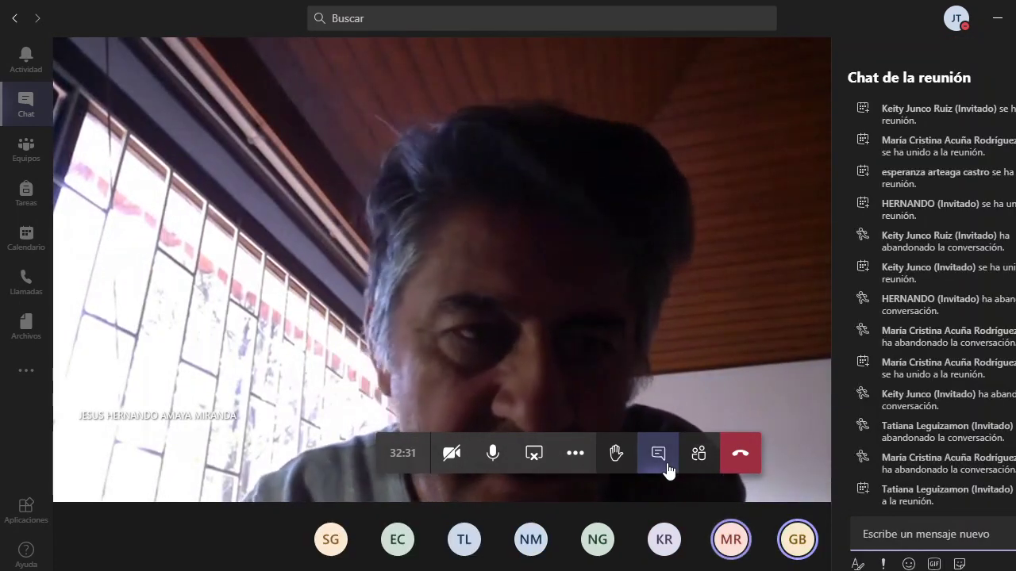
pyautogui.click(533, 452)
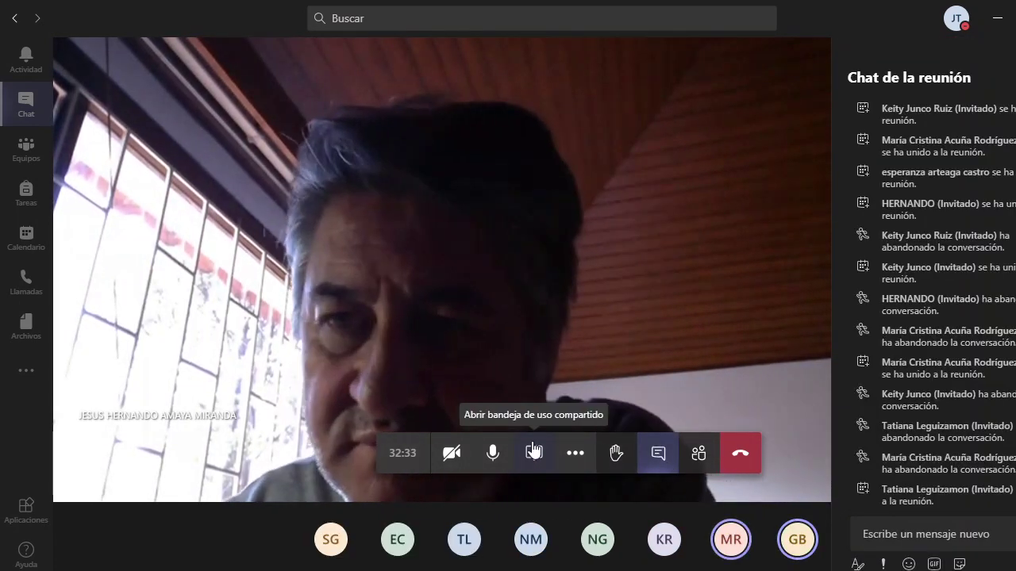
pyautogui.click(534, 454)
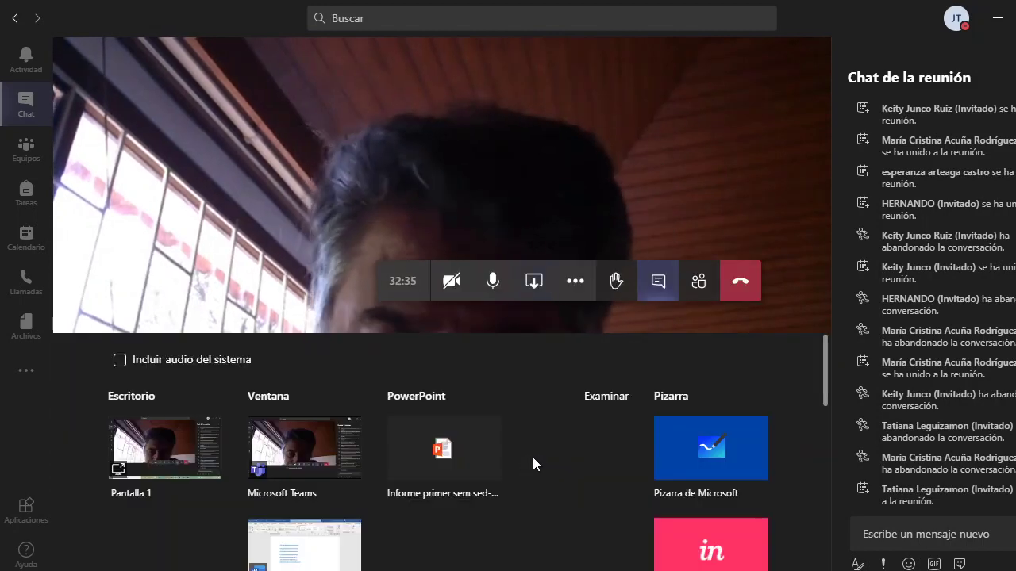
pyautogui.click(319, 193)
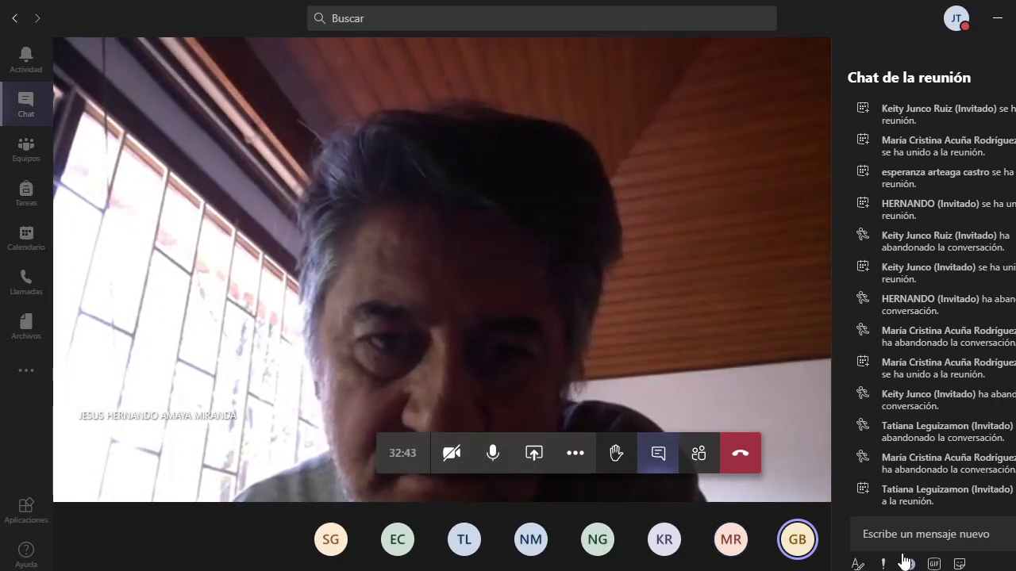
pyautogui.scroll(5, 959, 320)
pyautogui.press('Escape')
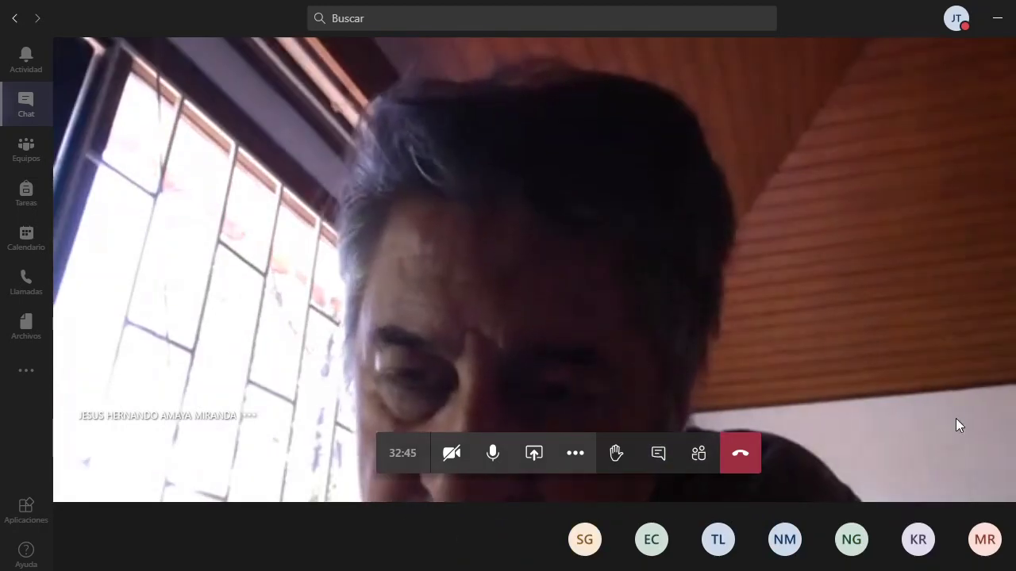
pyautogui.click(655, 455)
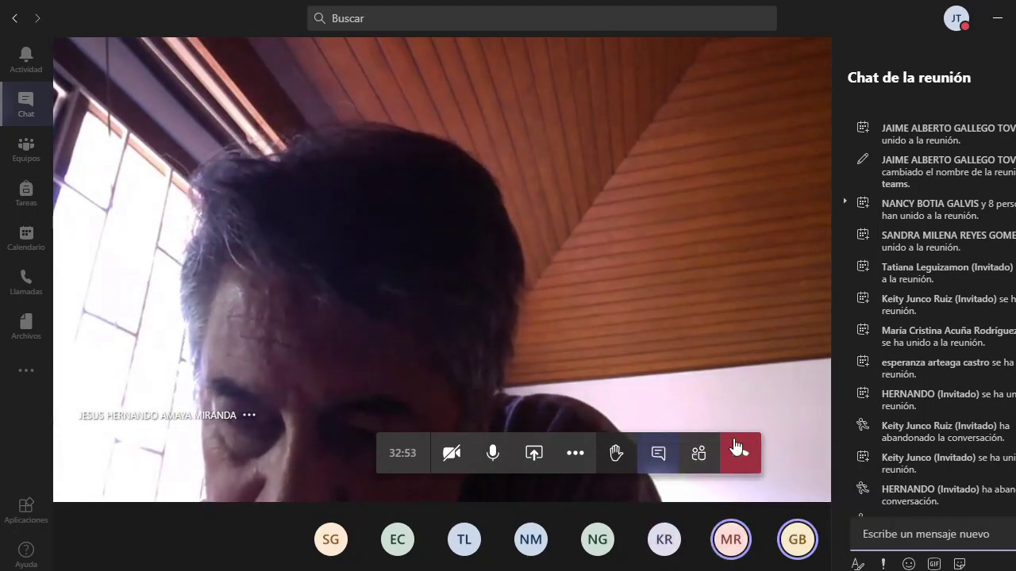
pyautogui.scroll(-4, 946, 436)
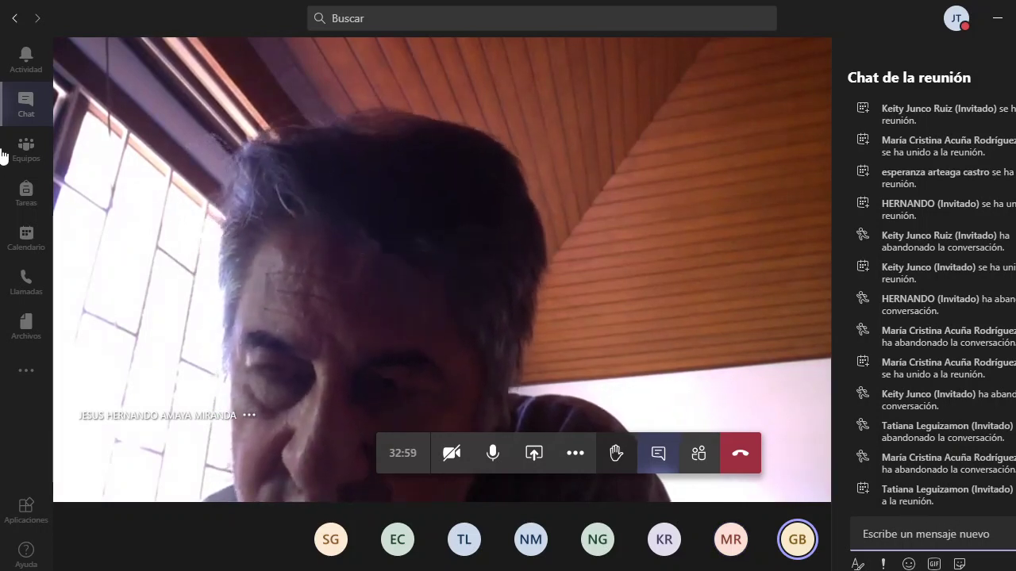
pyautogui.click(29, 106)
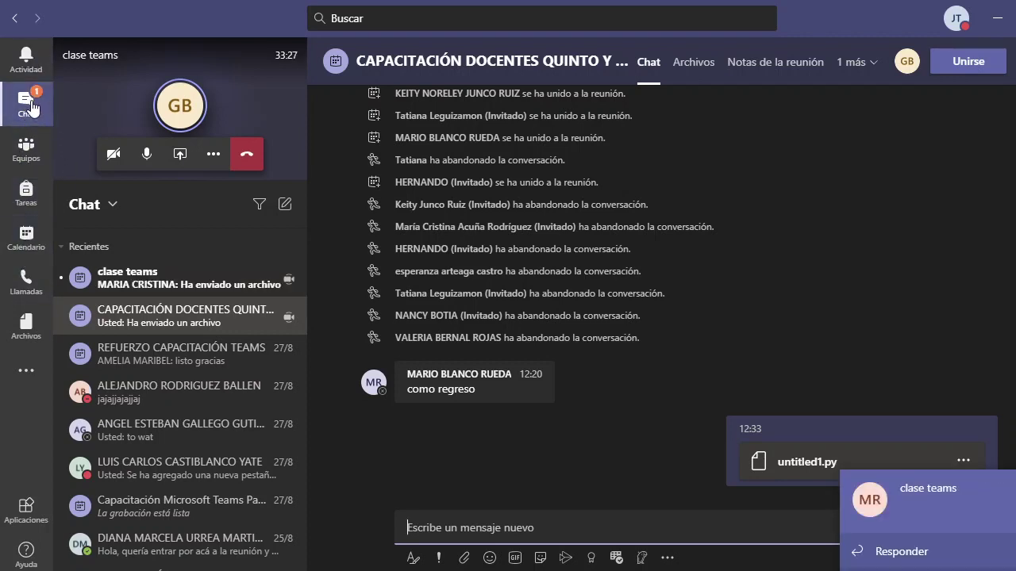
# Open the clase teams chat, dismiss the notification, and return there from the full meeting view
pyautogui.click(934, 523)
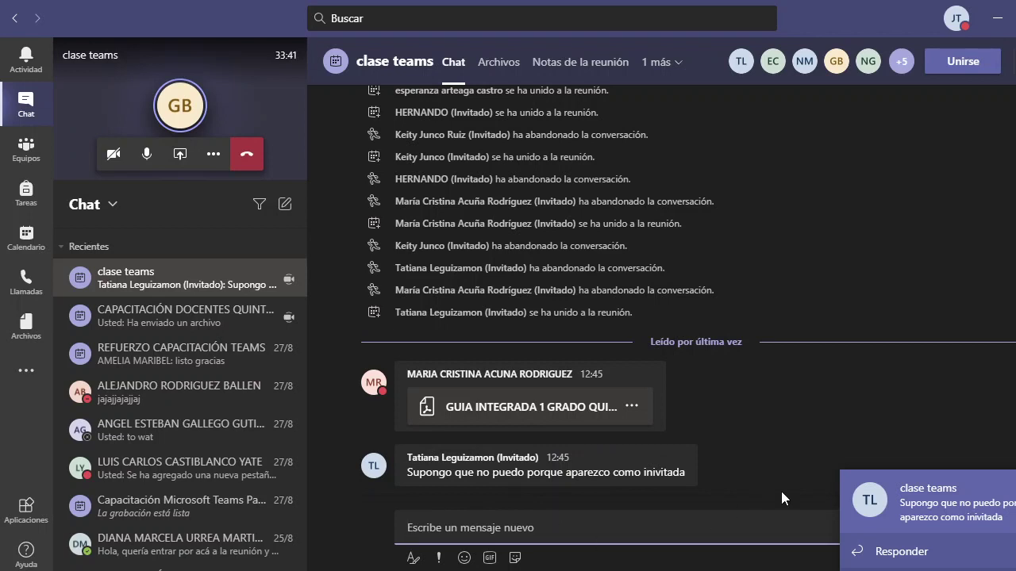
pyautogui.click(865, 553)
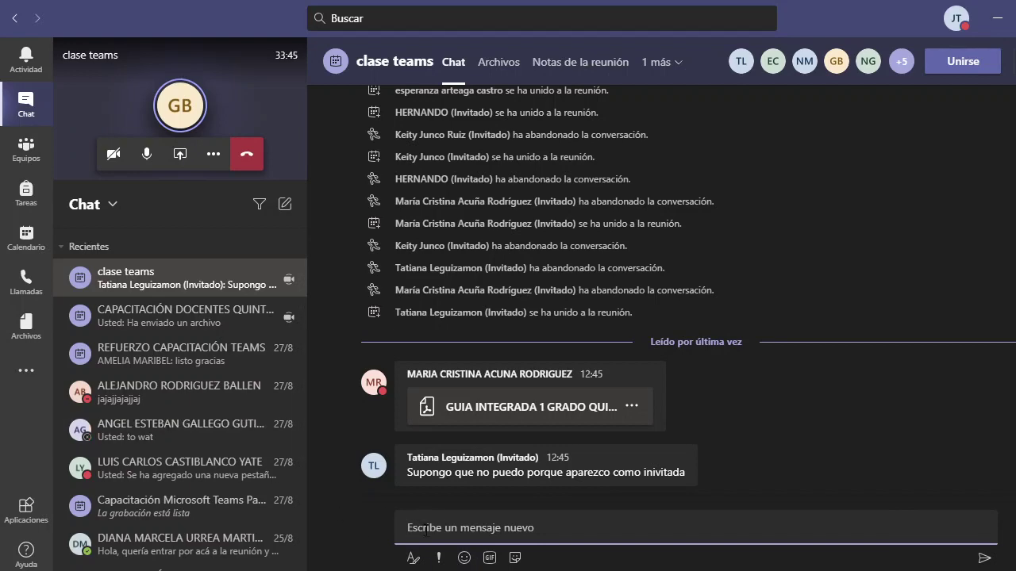
pyautogui.scroll(5, 432, 454)
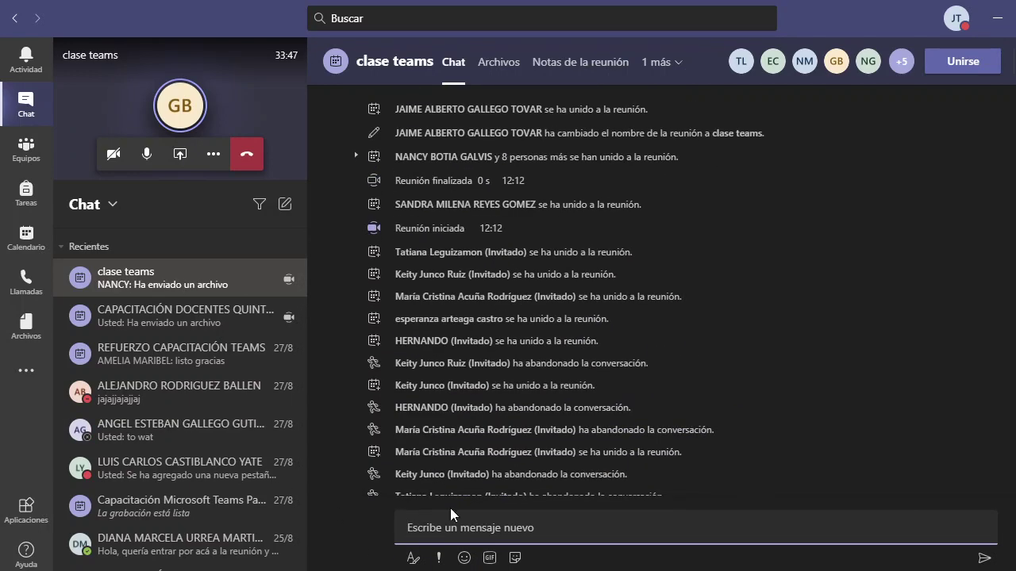
pyautogui.click(954, 405)
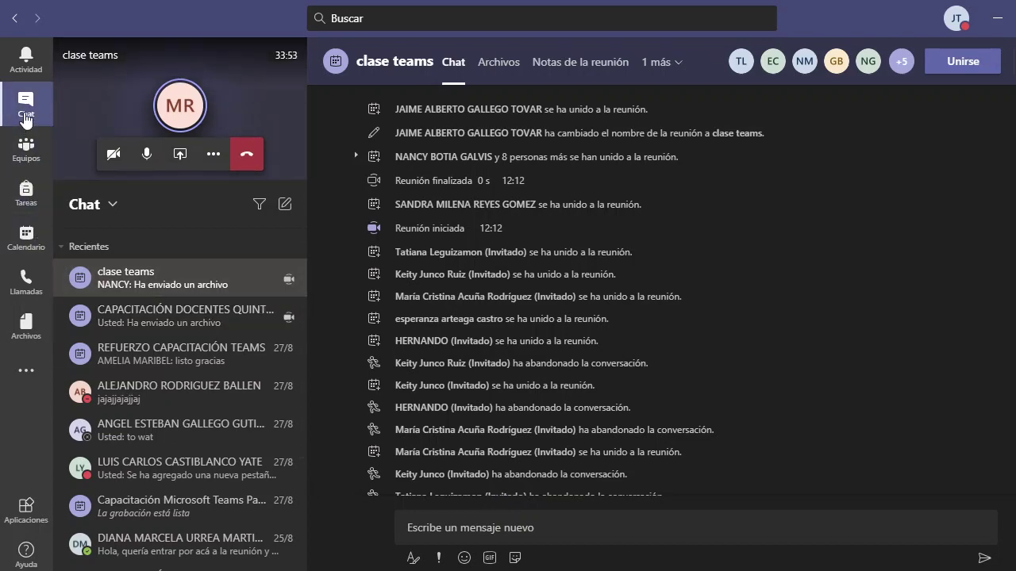
pyautogui.click(155, 280)
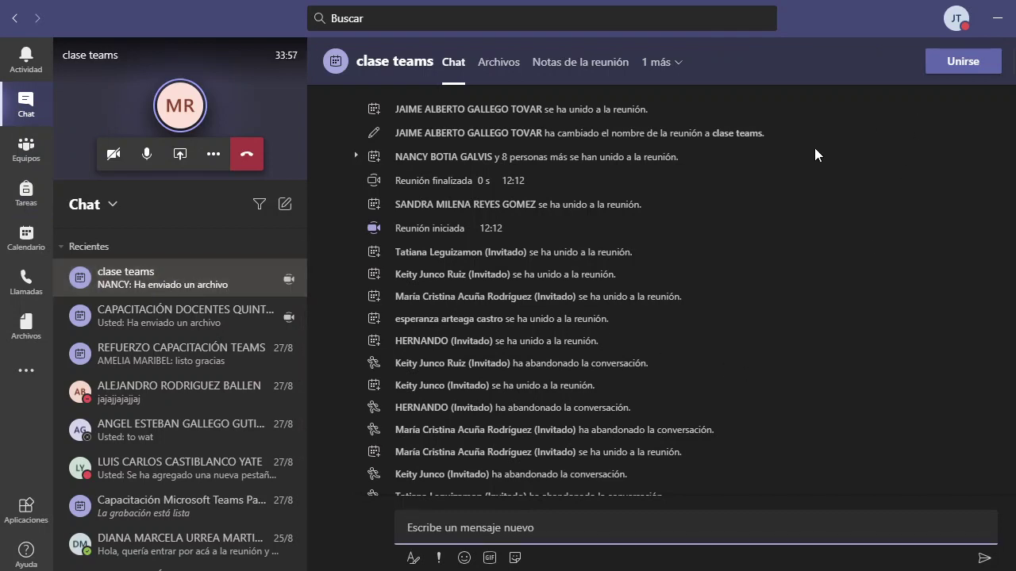
pyautogui.click(99, 84)
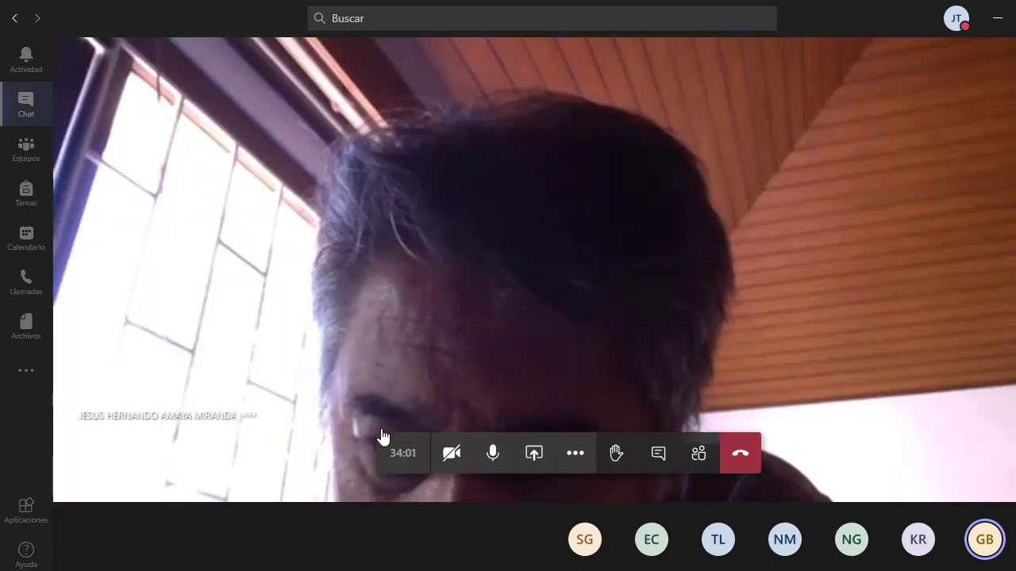
pyautogui.click(22, 115)
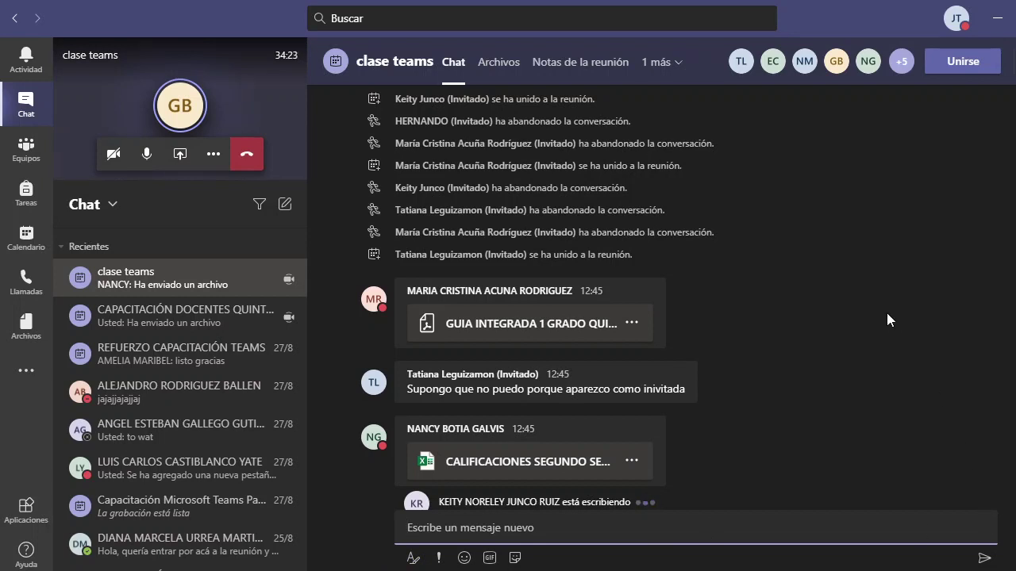
pyautogui.scroll(3, 586, 270)
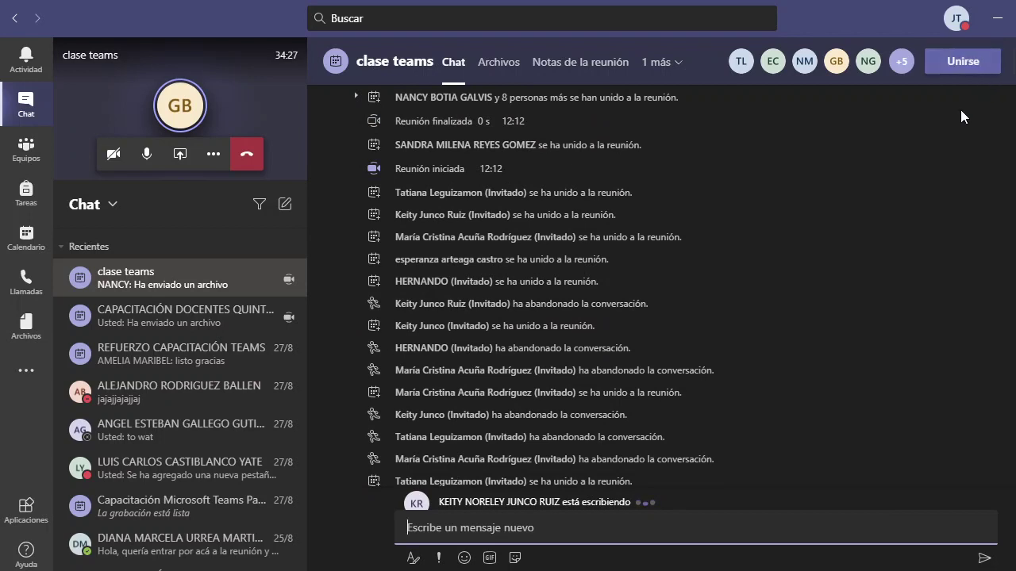
pyautogui.click(498, 63)
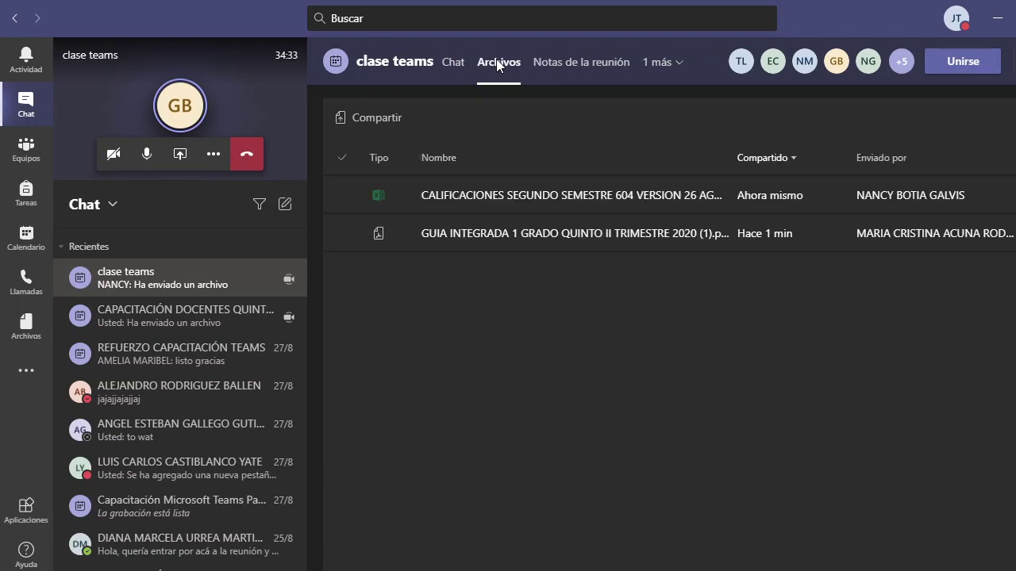
pyautogui.click(450, 71)
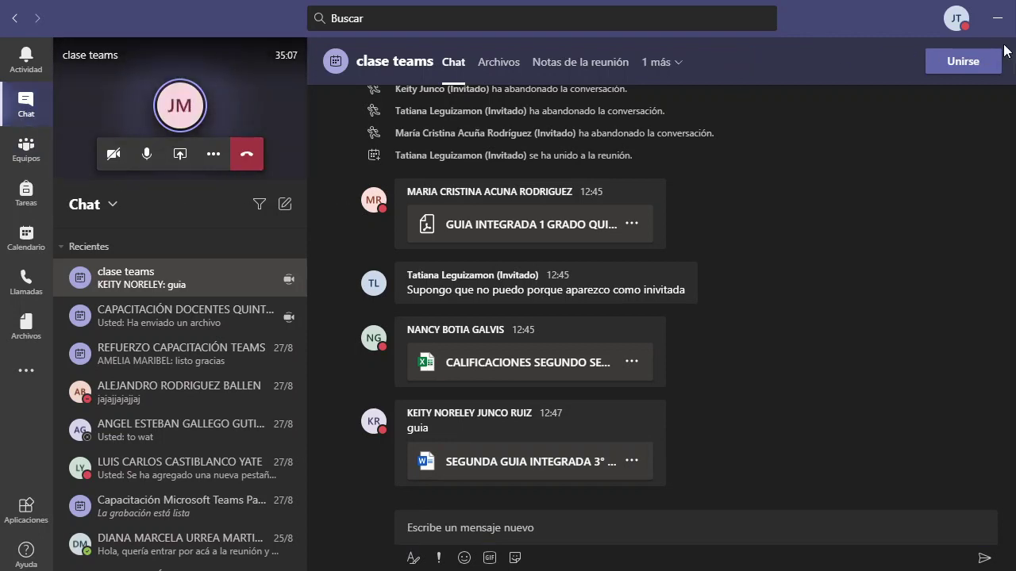
pyautogui.click(208, 96)
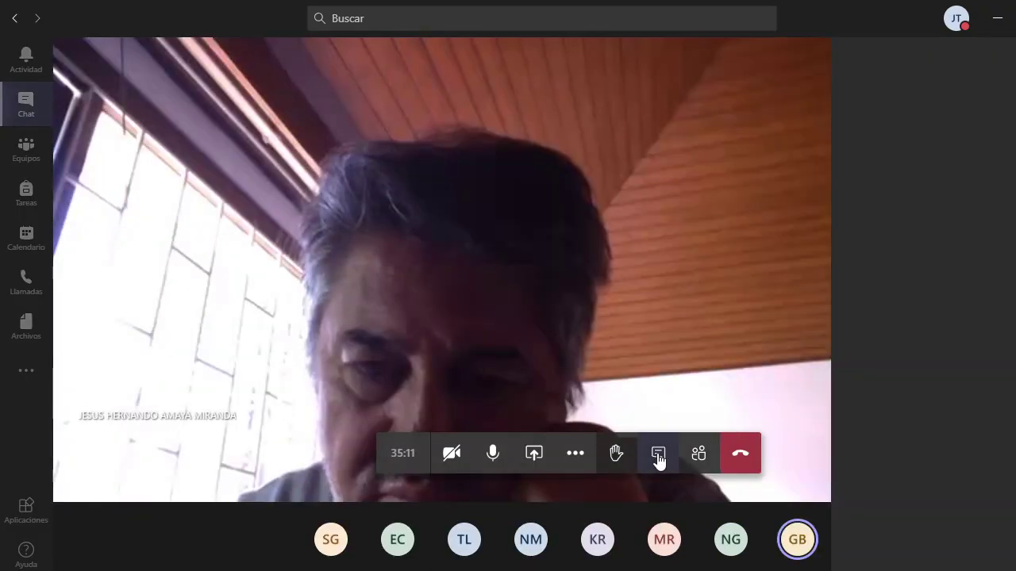
pyautogui.click(658, 459)
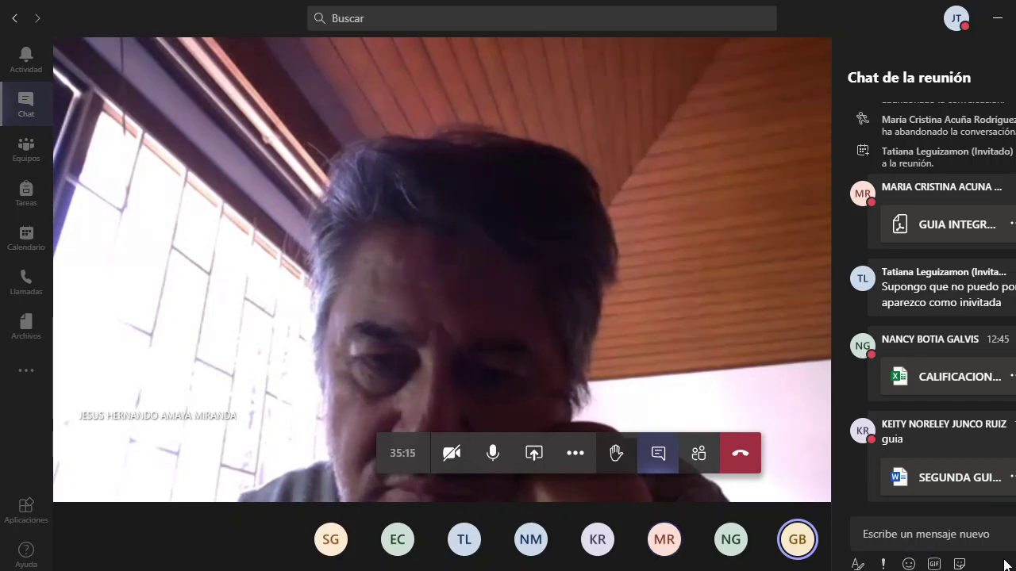
pyautogui.scroll(5, 957, 440)
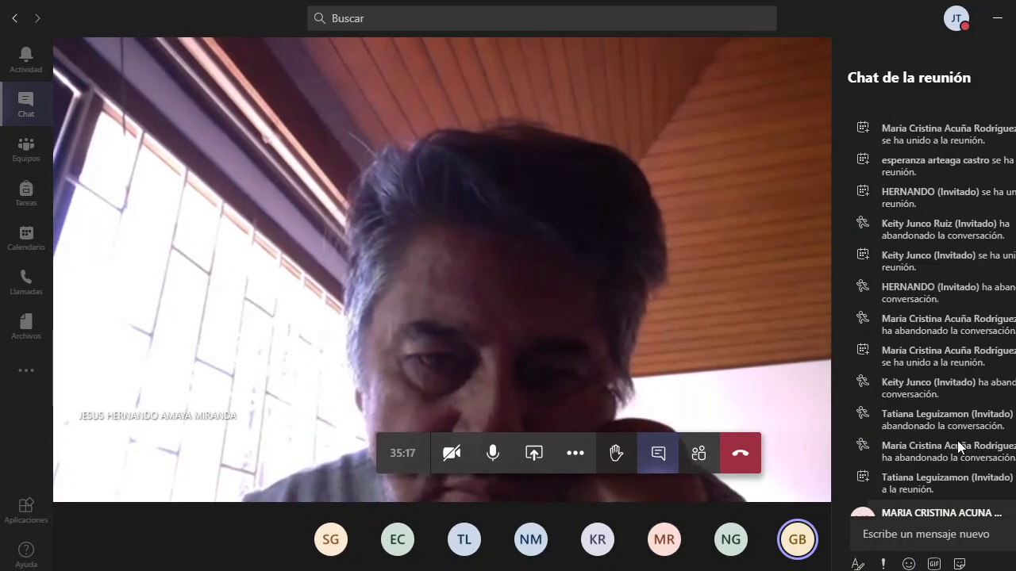
pyautogui.scroll(-5, 957, 441)
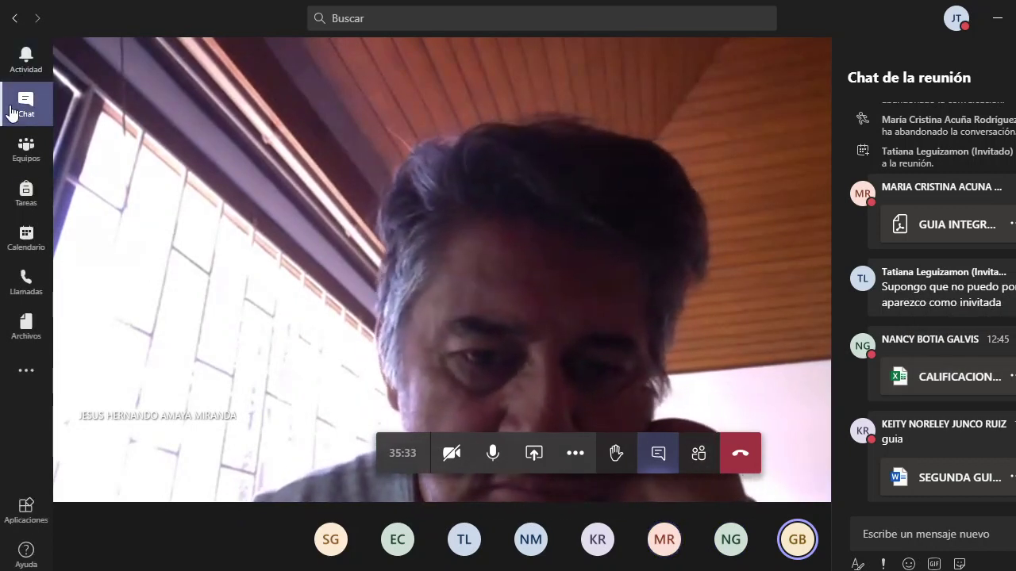
pyautogui.click(12, 113)
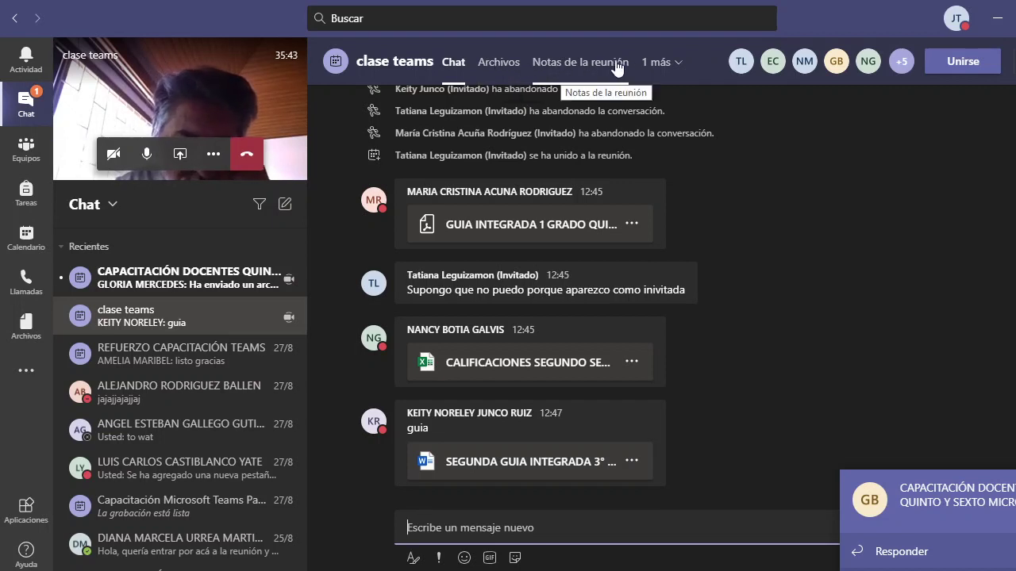
# Browse the clase teams Archivos tab, then open the CAPACITACIÓN DOCENTES chat showing GUIA INTEGRADA 2° T.pdf
pyautogui.click(494, 63)
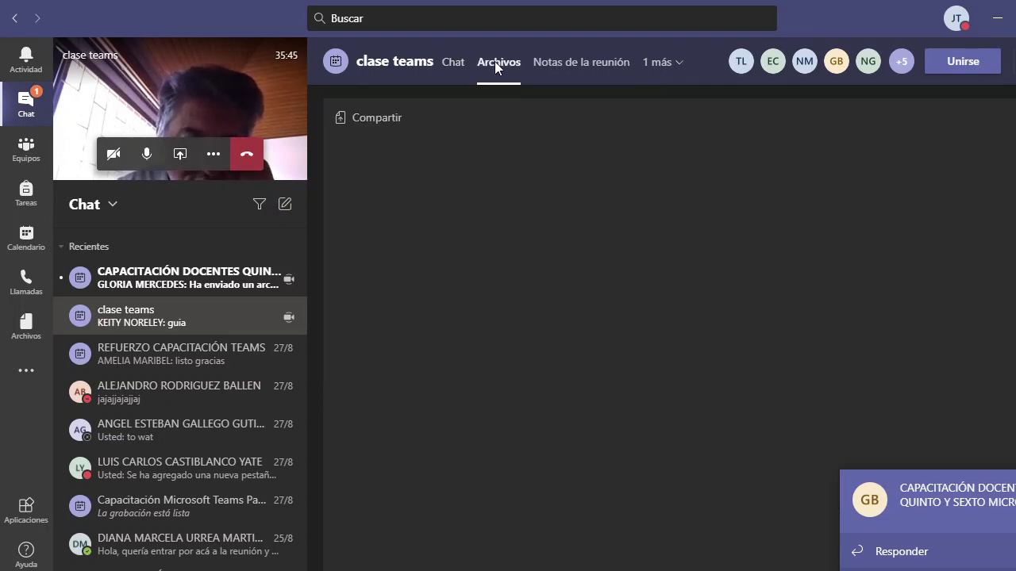
pyautogui.click(516, 255)
pyautogui.click(525, 262)
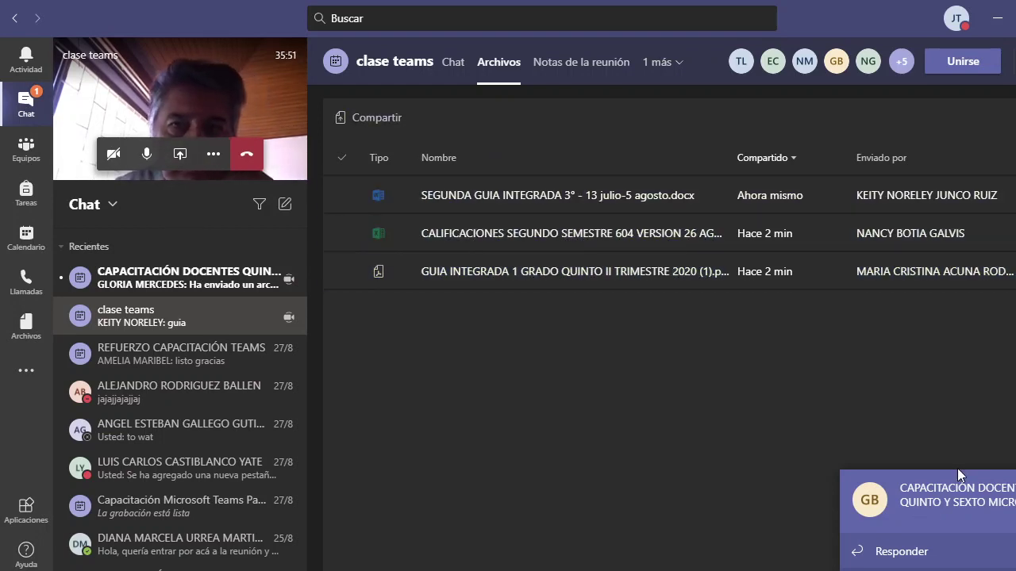
pyautogui.click(937, 520)
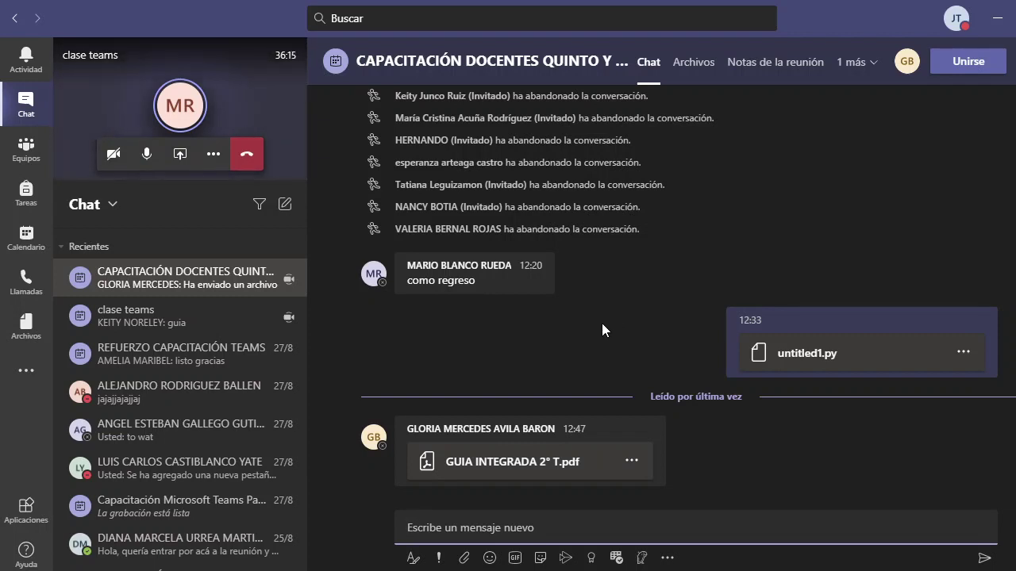
# Switch from Equipos back to Chat and open the clase teams chat from its notification
pyautogui.moveTo(450, 284)
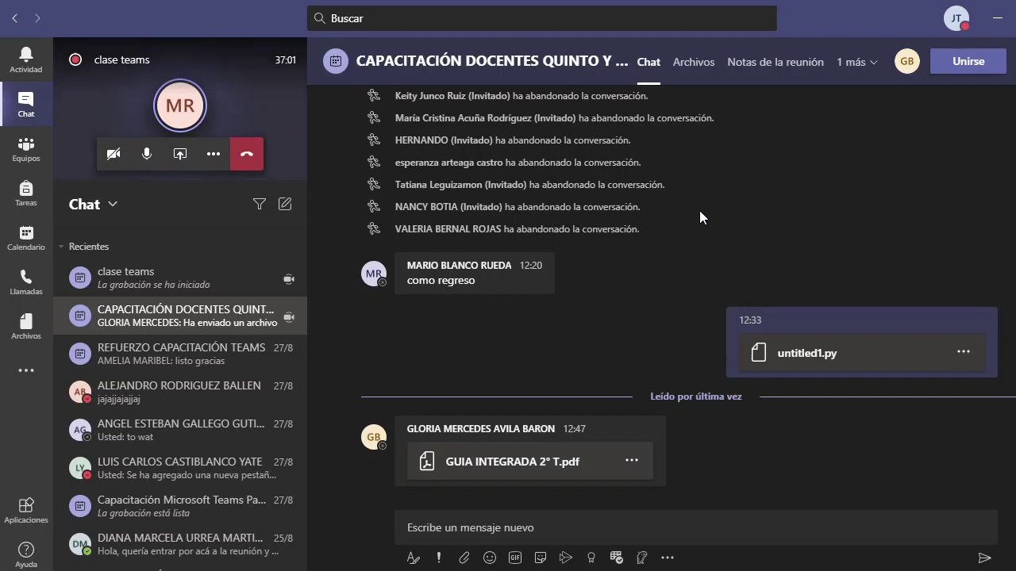
pyautogui.moveTo(587, 278)
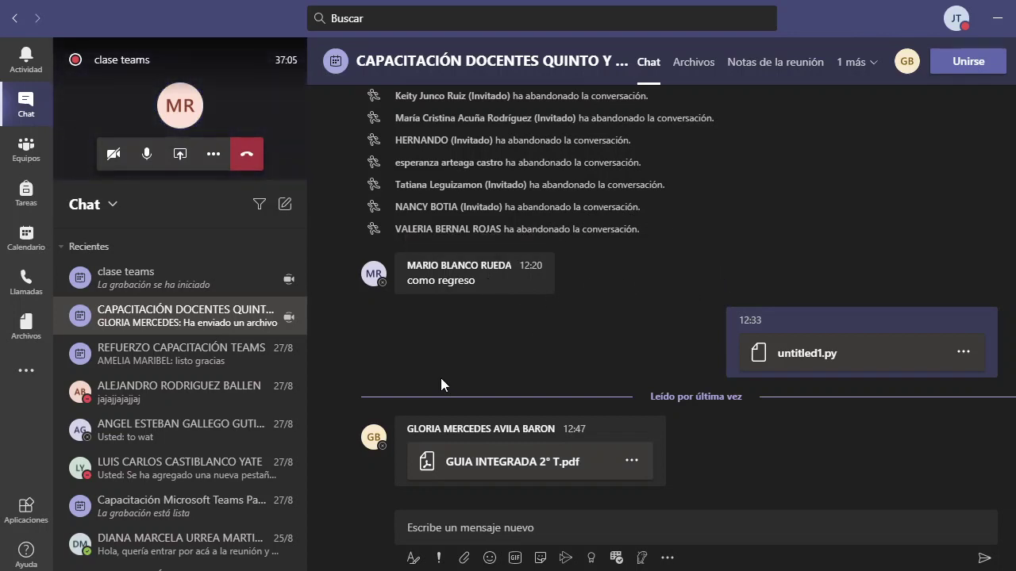
pyautogui.click(23, 154)
pyautogui.click(30, 98)
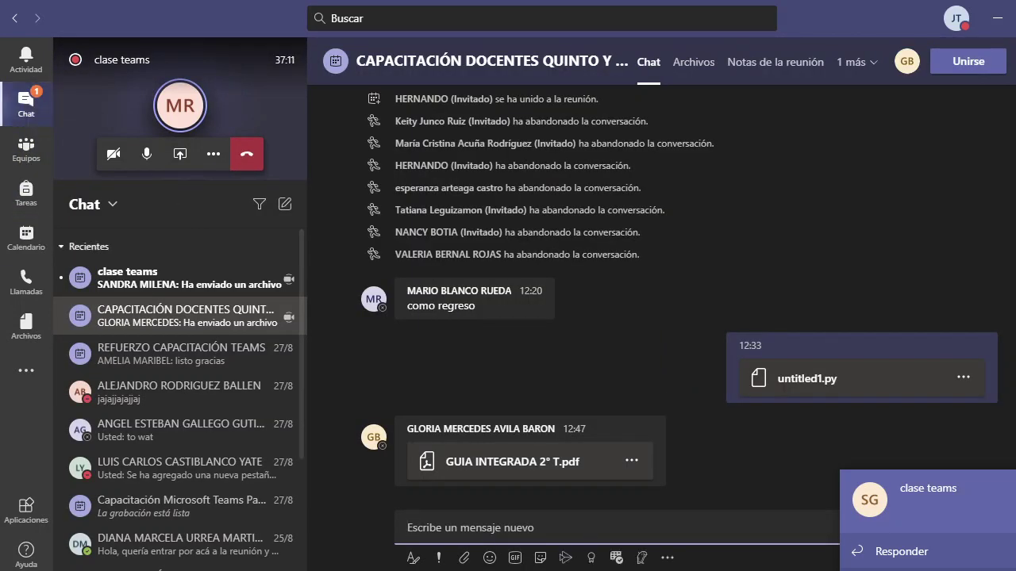
pyautogui.click(946, 531)
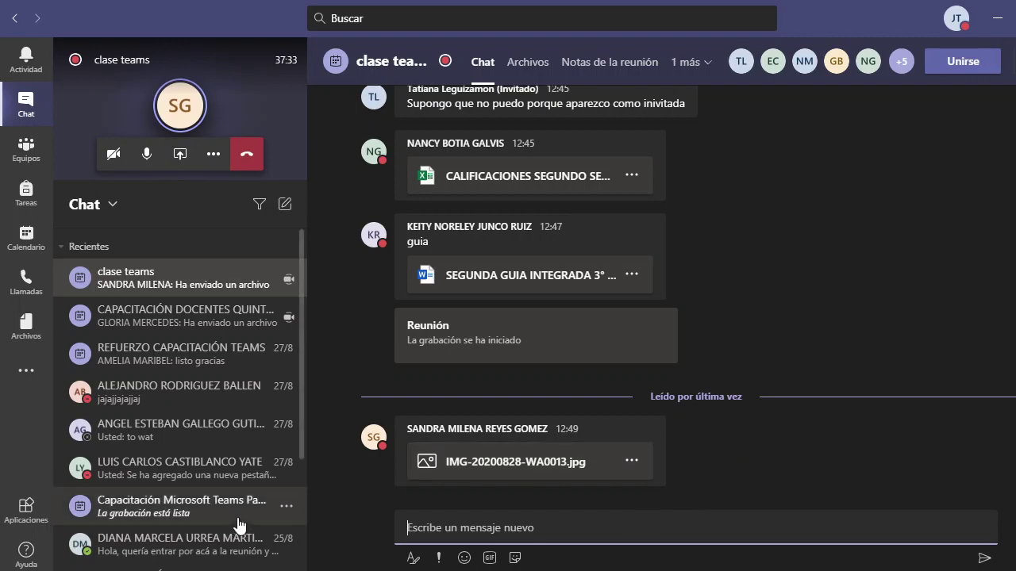
# Go from the INFORMATICA General channel to Tareas, reaching the 'Elige una clase' prompt
pyautogui.click(27, 154)
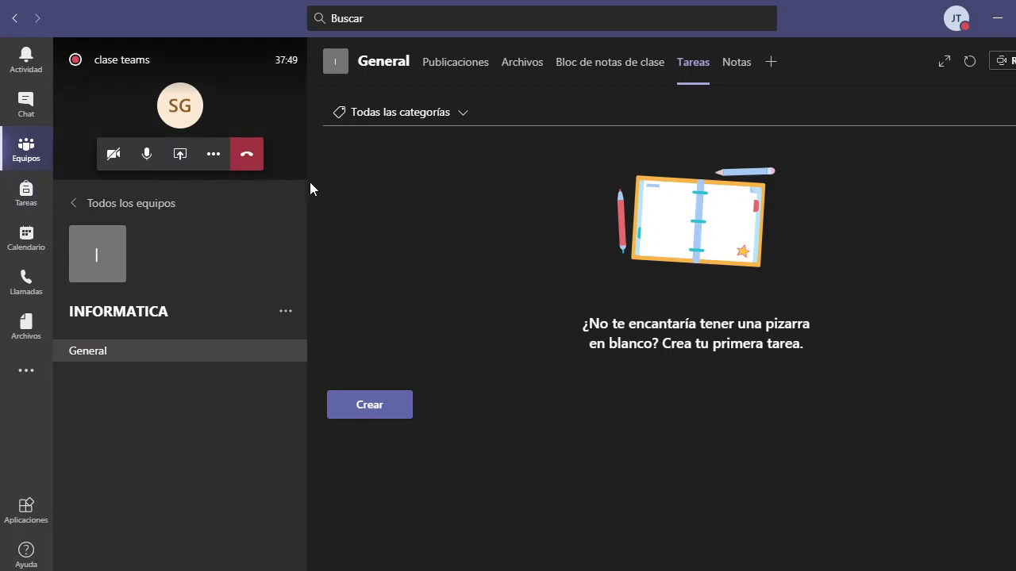
pyautogui.click(26, 196)
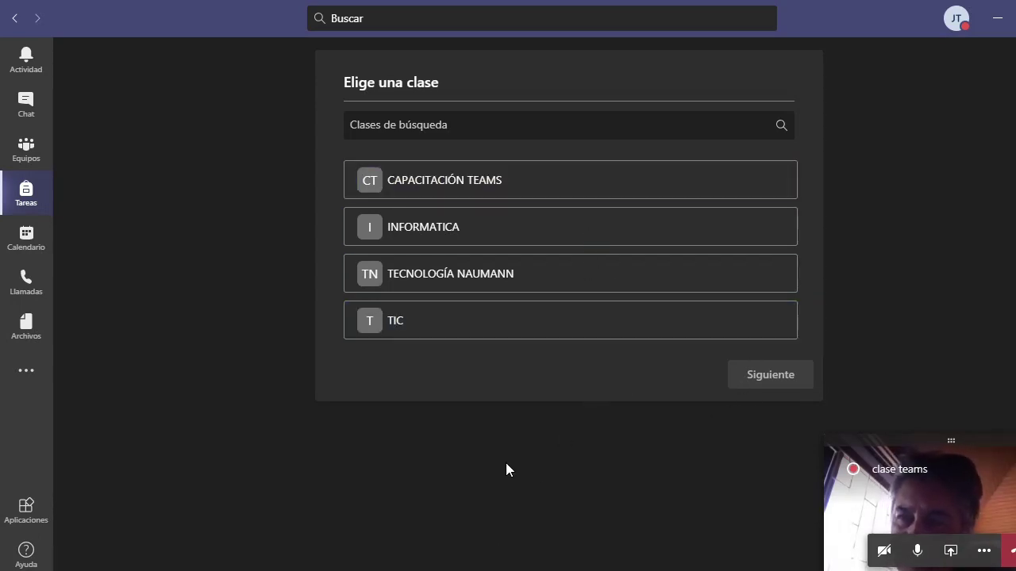
# Share Pantalla 1 in the clase teams meeting, minimise Word, and bring the meeting back
pyautogui.click(950, 501)
pyautogui.click(546, 453)
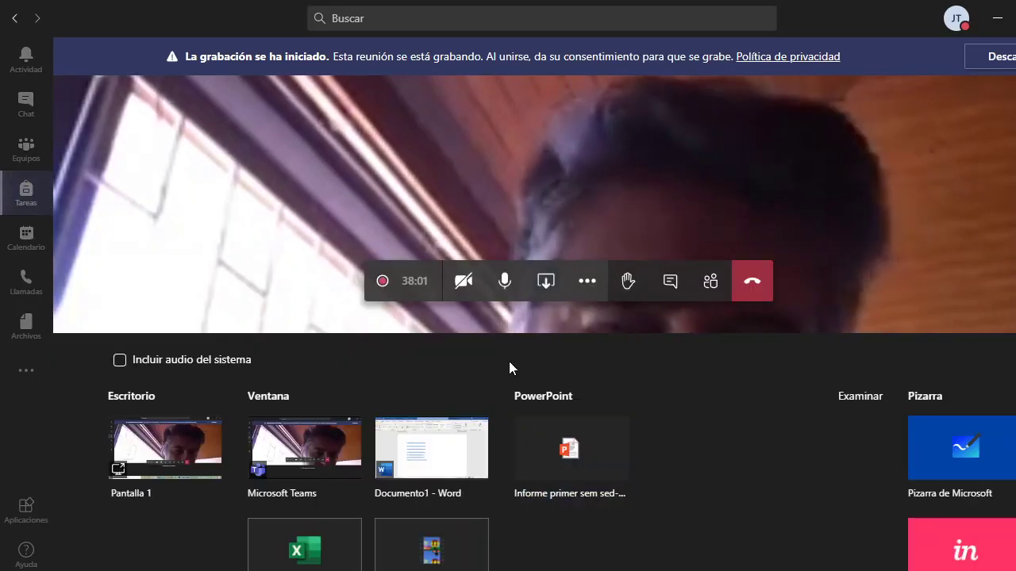
pyautogui.click(165, 449)
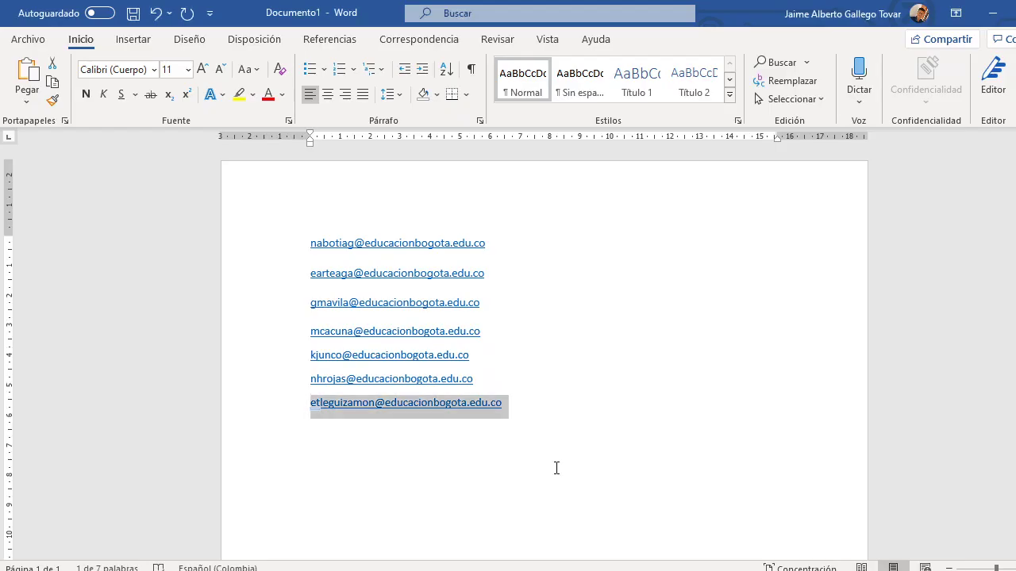
pyautogui.click(993, 14)
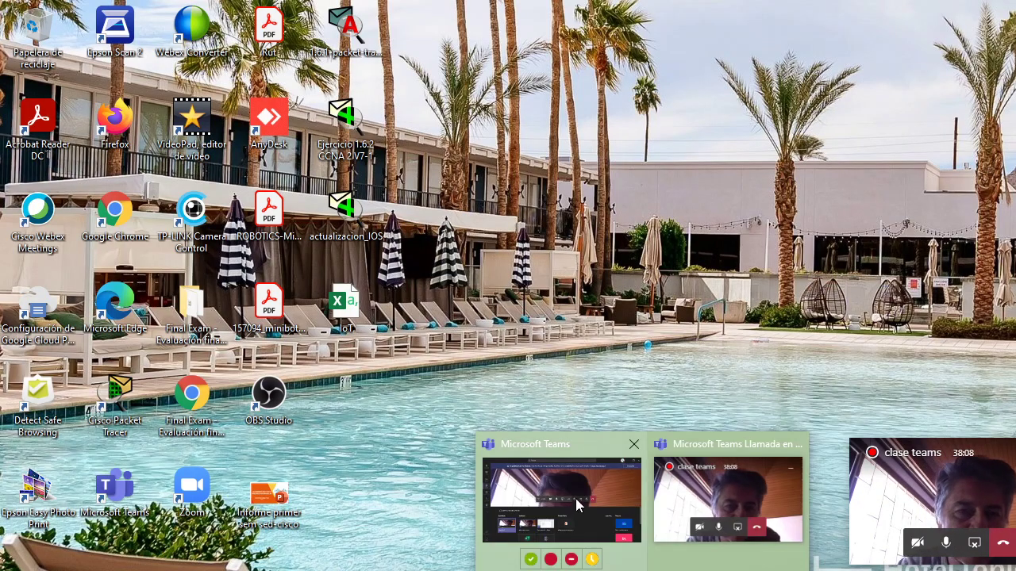
pyautogui.click(576, 499)
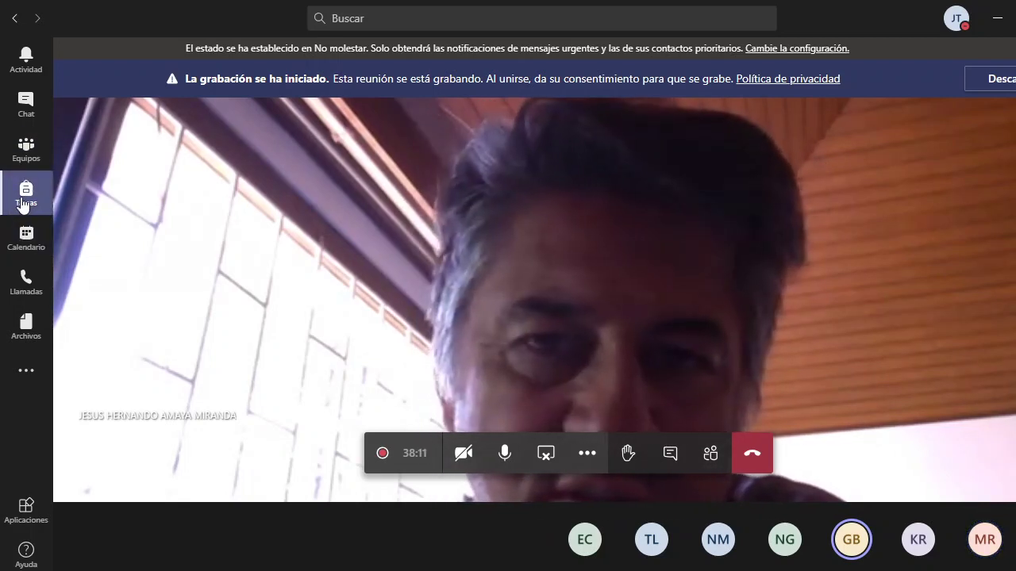
# Open the Calendar and advance to the week of 31 August–4 September 2020
pyautogui.click(28, 242)
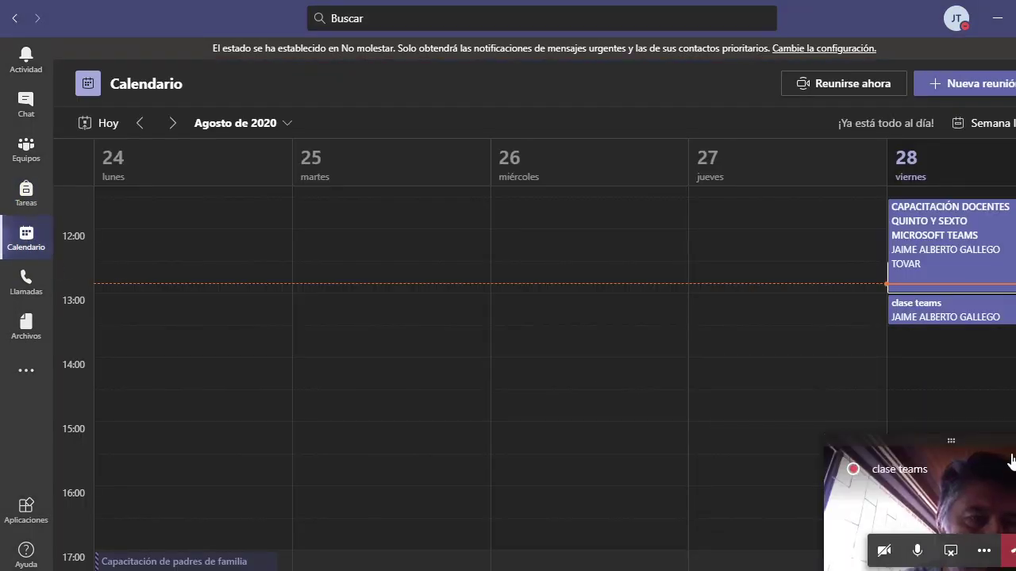
pyautogui.moveTo(1010, 442); pyautogui.dragTo(992, 445)
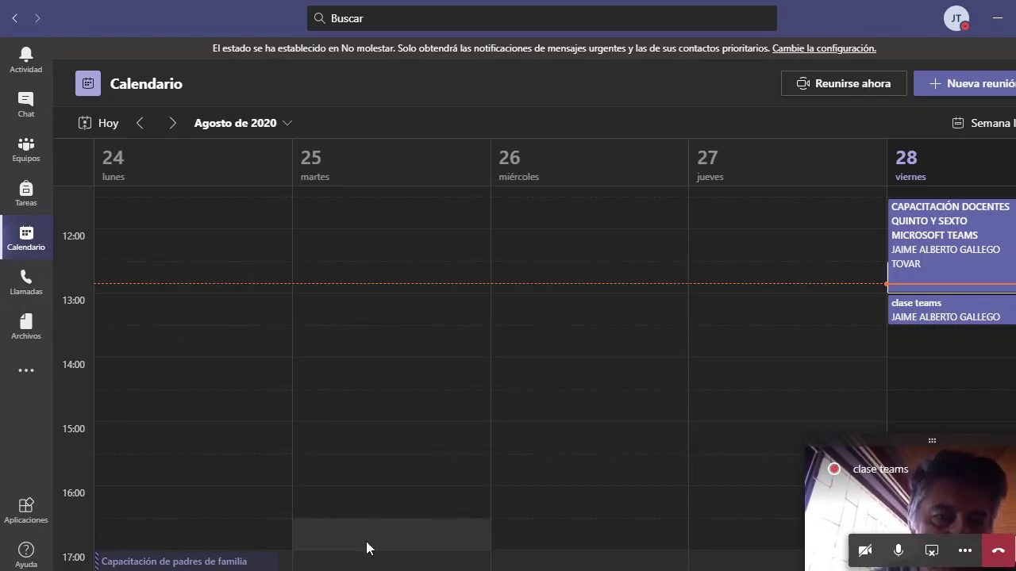
pyautogui.scroll(-2, 331, 415)
pyautogui.scroll(-2, 333, 405)
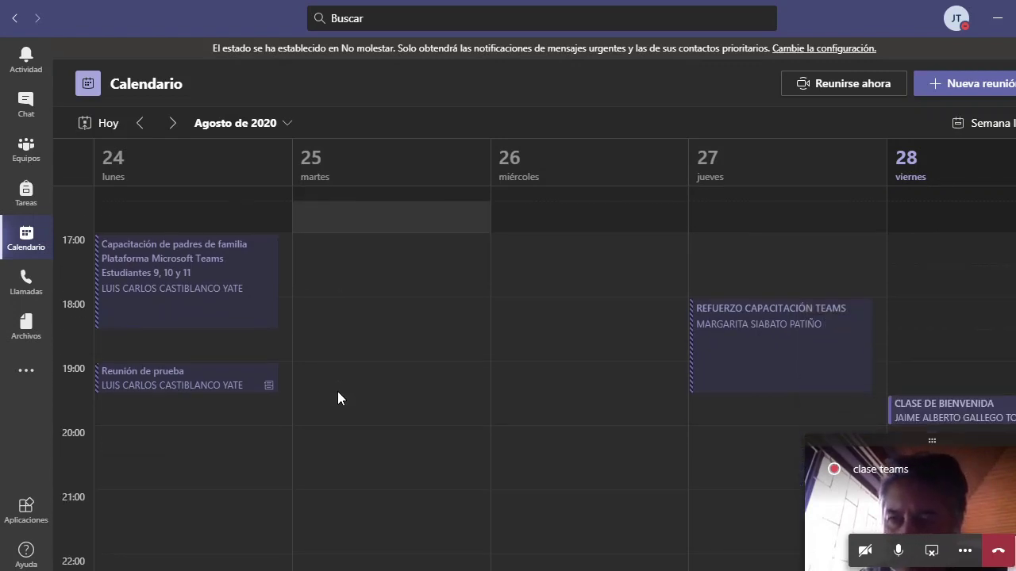
pyautogui.scroll(8, 337, 397)
pyautogui.scroll(2, 563, 345)
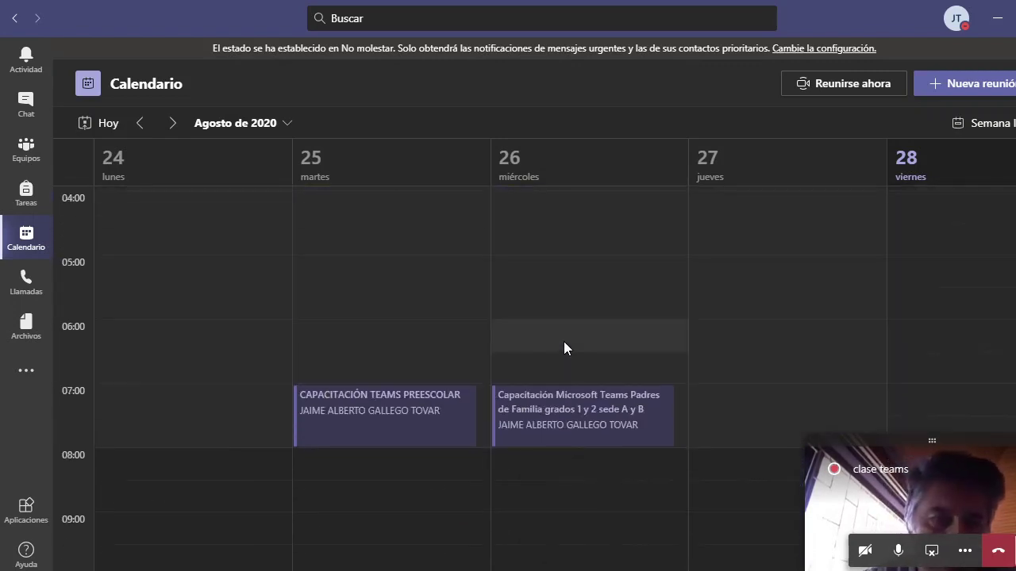
pyautogui.scroll(-2, 563, 345)
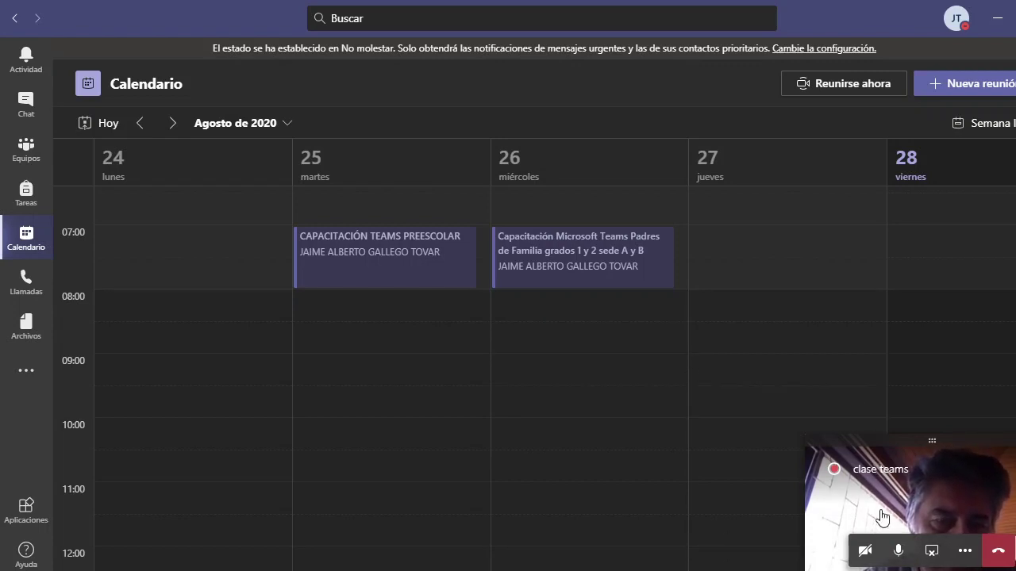
pyautogui.click(172, 125)
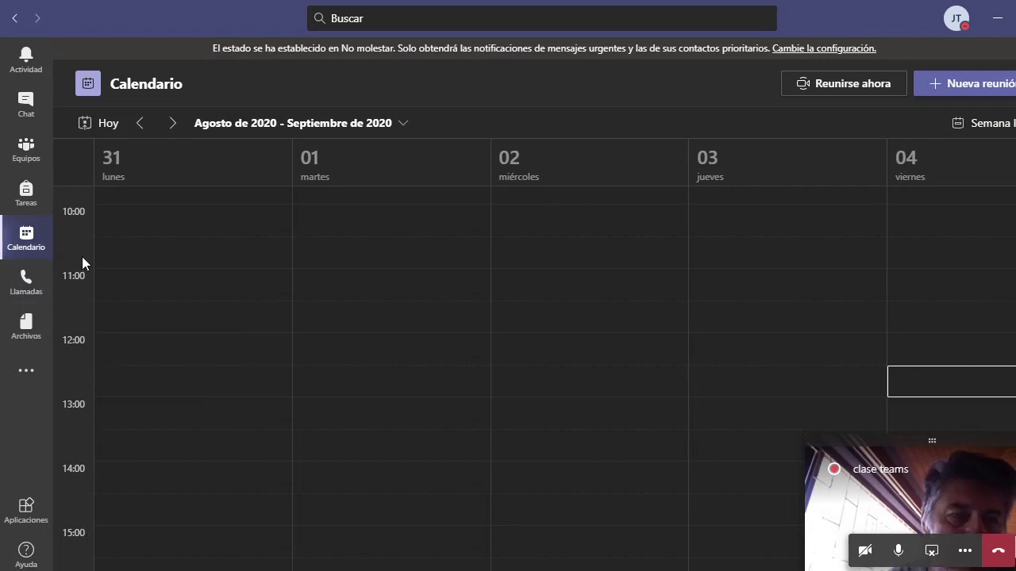
# Start a new meeting in the Monday 31 August 10:00 slot titled 'CLASE MATEMATICAS 501'
pyautogui.click(156, 211)
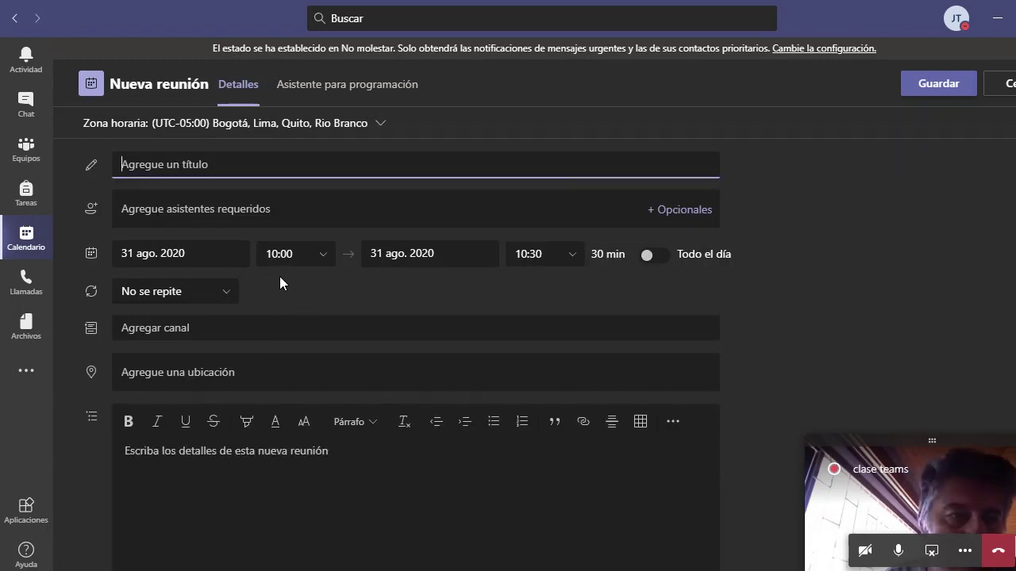
pyautogui.write('a')
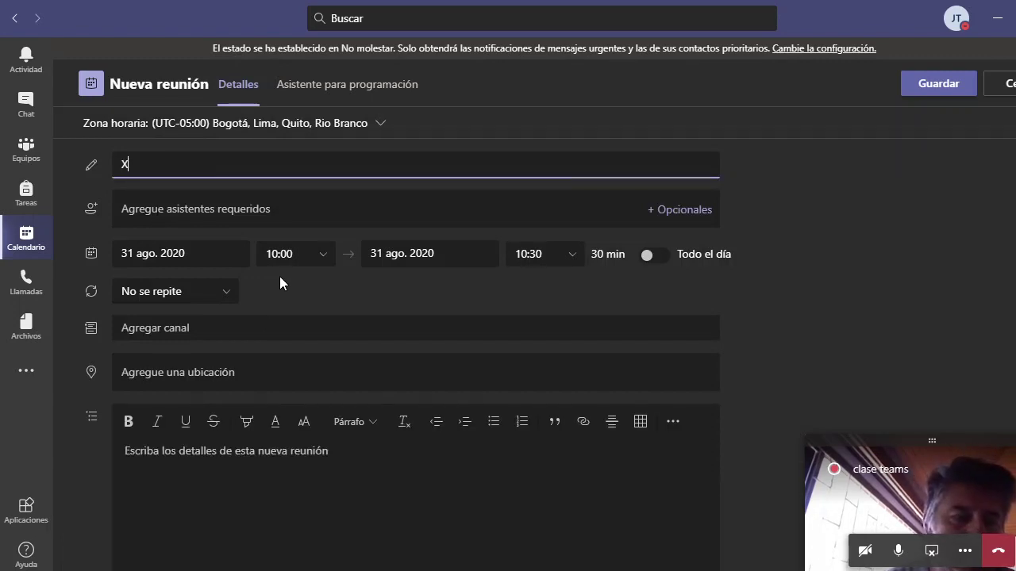
pyautogui.press('BackSpace')
pyautogui.write('CLASE')
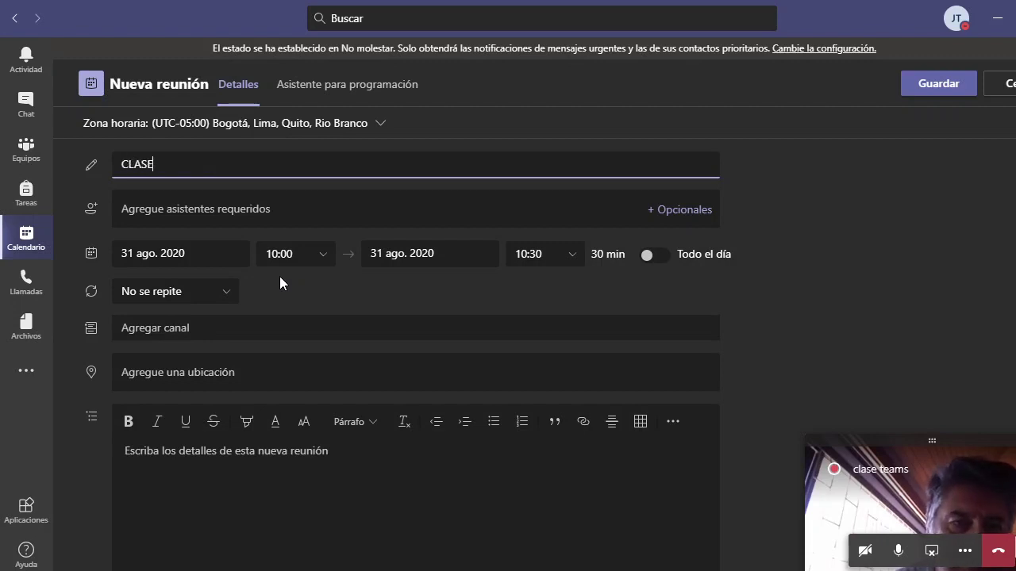
pyautogui.write(' MATEMATICAS')
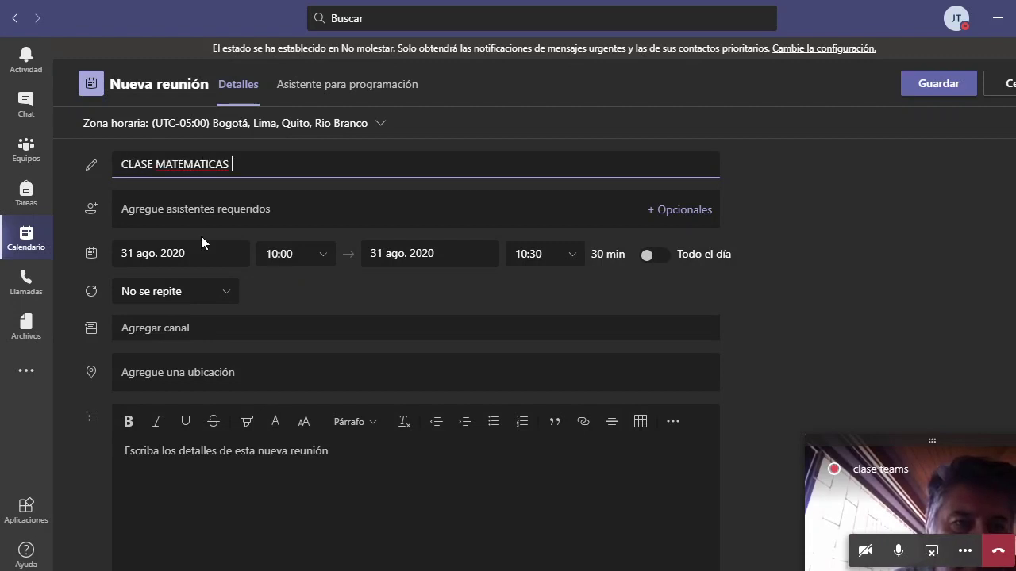
pyautogui.write(' 501')
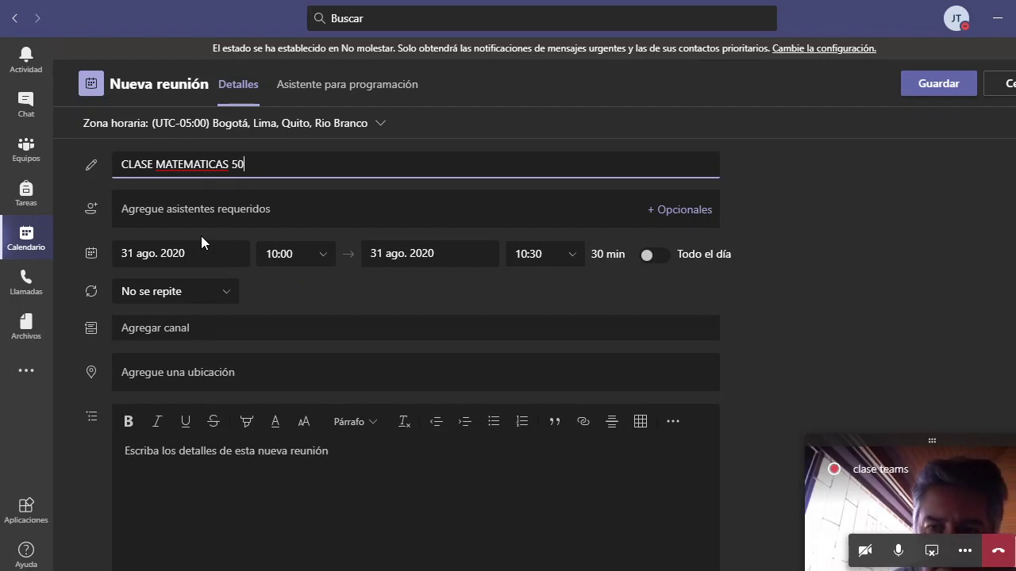
# Add two required attendees, a guest by e-mail and a contact from the suggestions
pyautogui.click(262, 208)
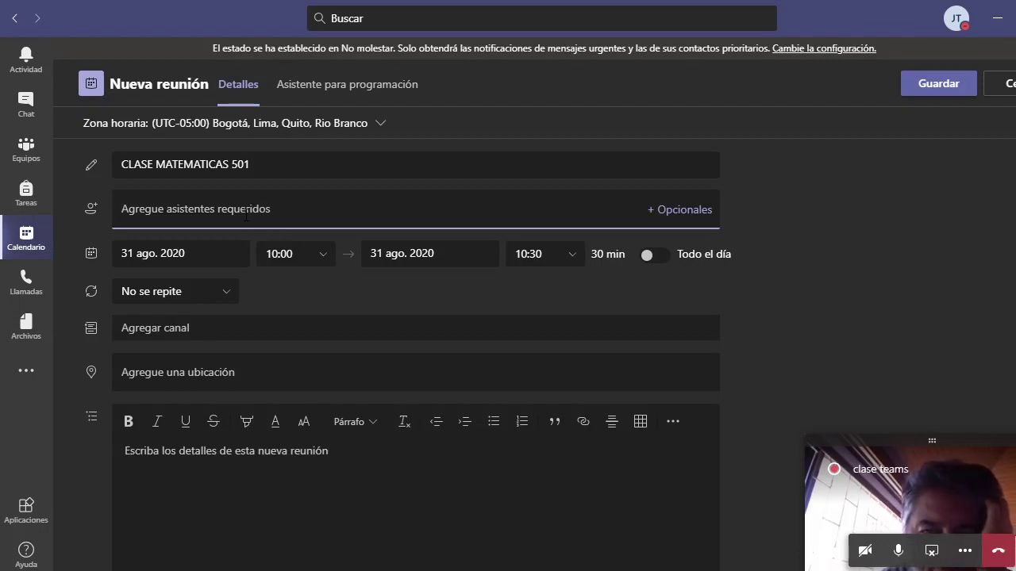
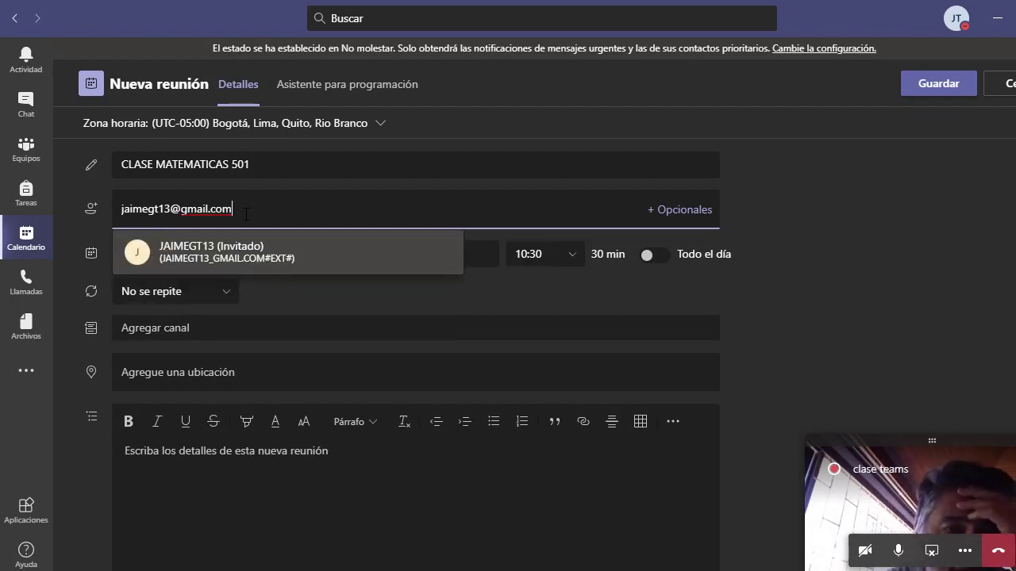
pyautogui.click(233, 254)
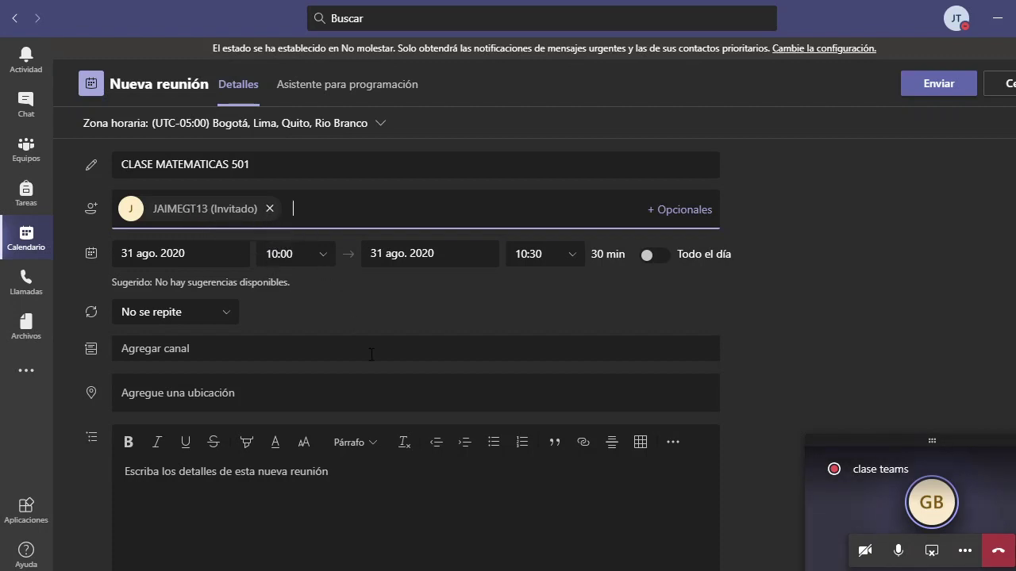
pyautogui.write('ange')
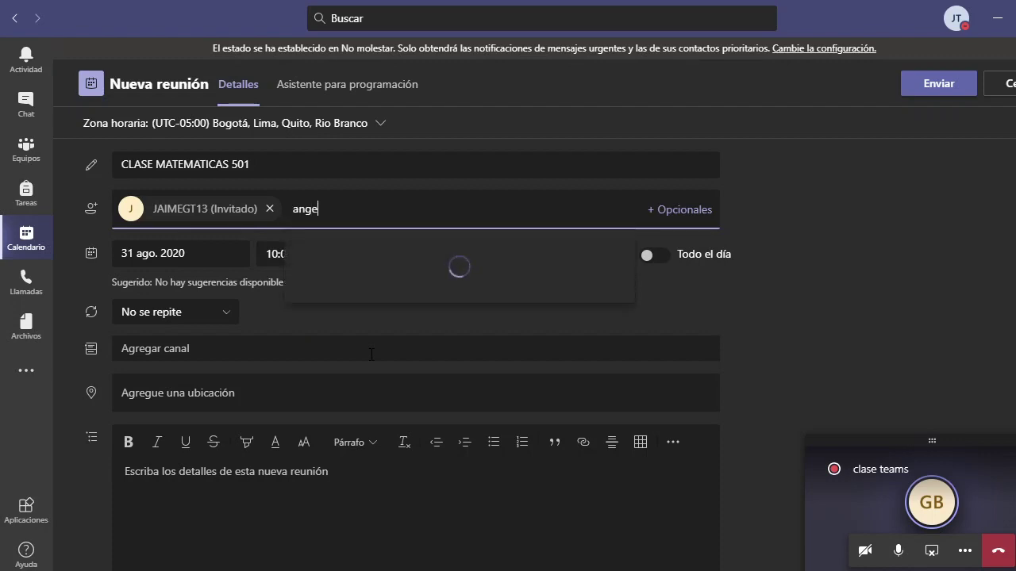
pyautogui.click(484, 252)
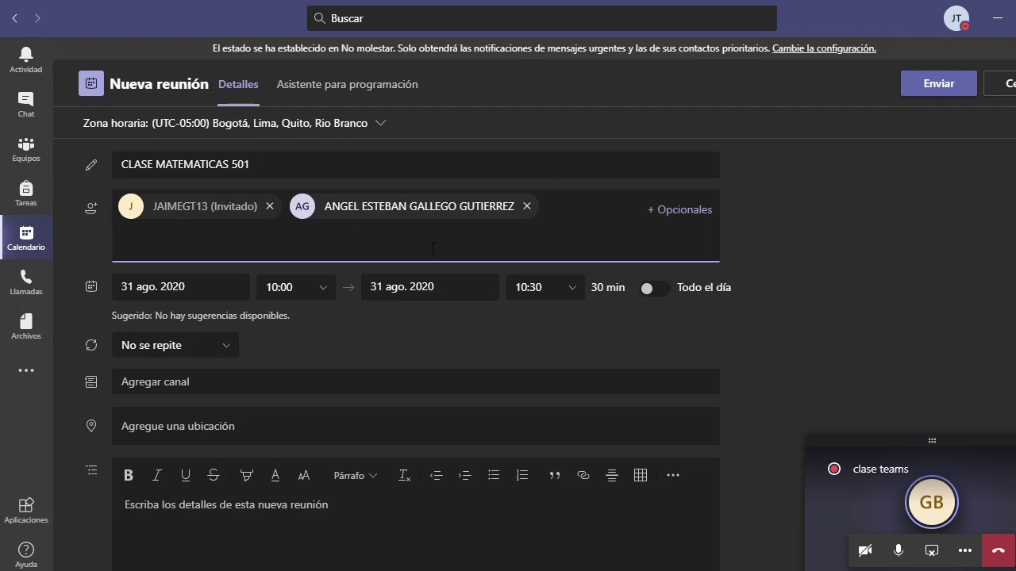
pyautogui.click(822, 241)
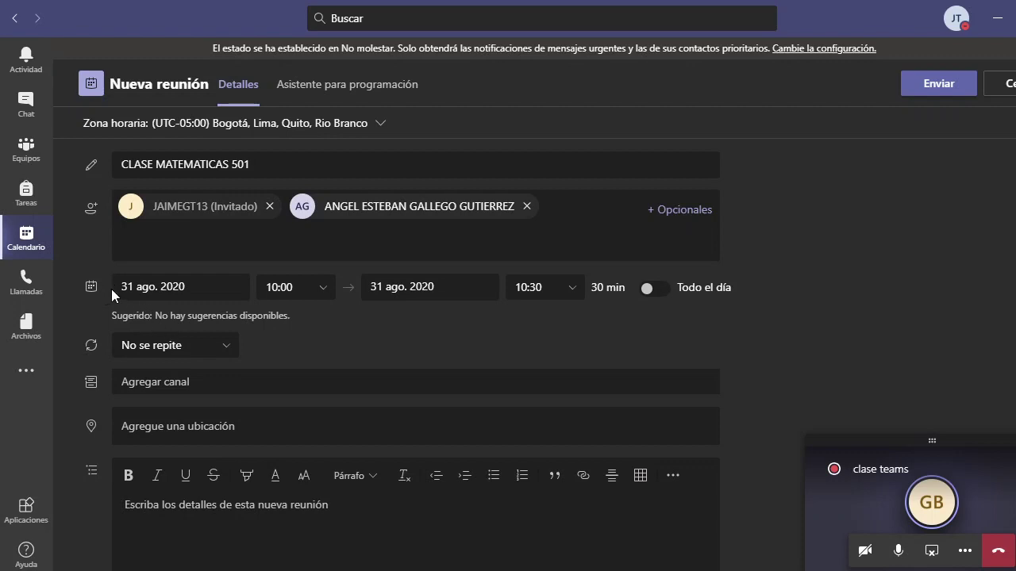
# Set the meeting's end time to 11:00
pyautogui.click(575, 290)
pyautogui.click(569, 368)
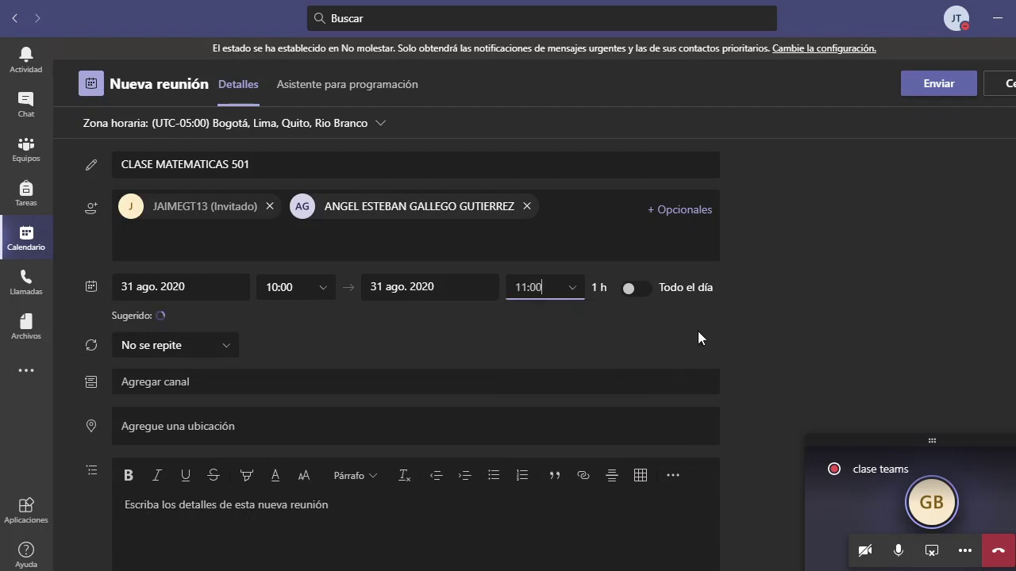
pyautogui.scroll(-1, 585, 312)
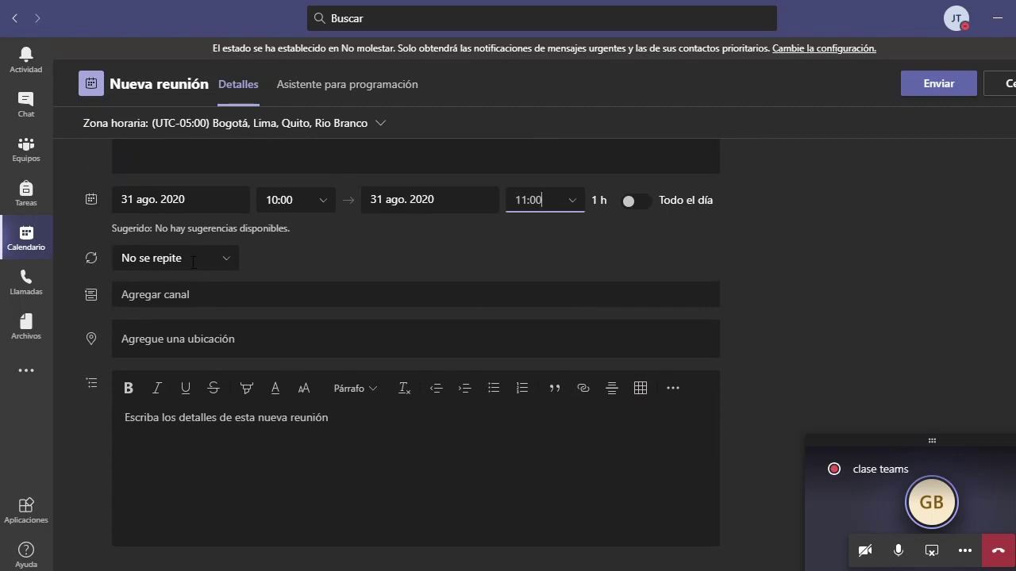
pyautogui.click(227, 262)
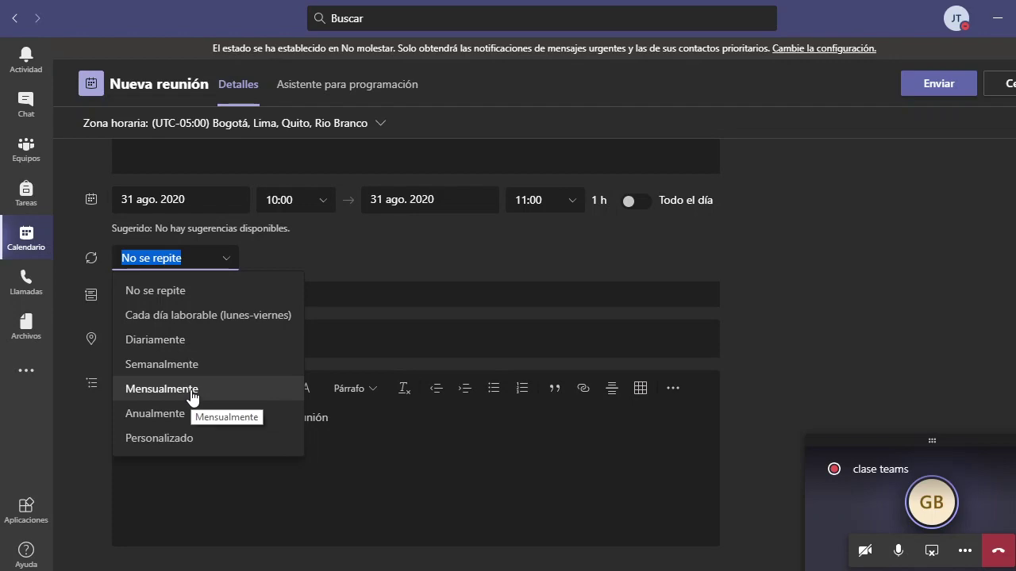
# Choose a custom repeat pattern with the interval set to every 1
pyautogui.click(195, 440)
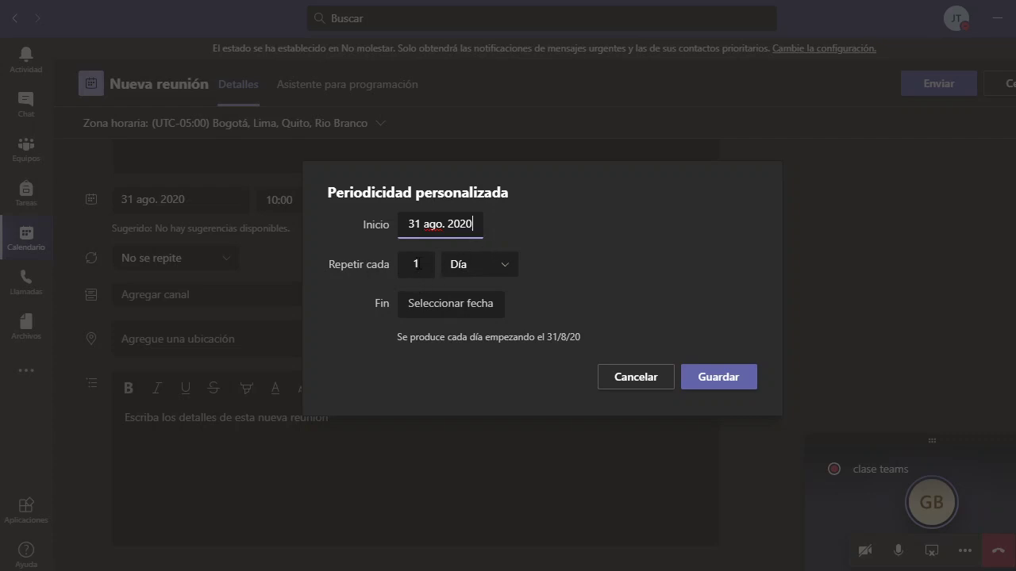
pyautogui.click(486, 264)
pyautogui.click(425, 265)
pyautogui.doubleClick(415, 263)
pyautogui.write('2')
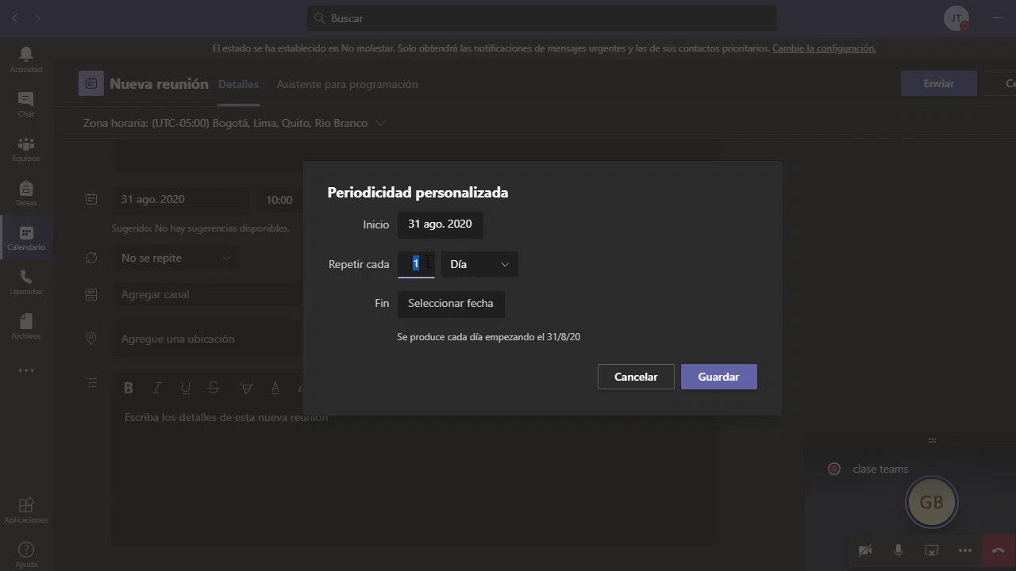
pyautogui.click(508, 277)
pyautogui.click(502, 279)
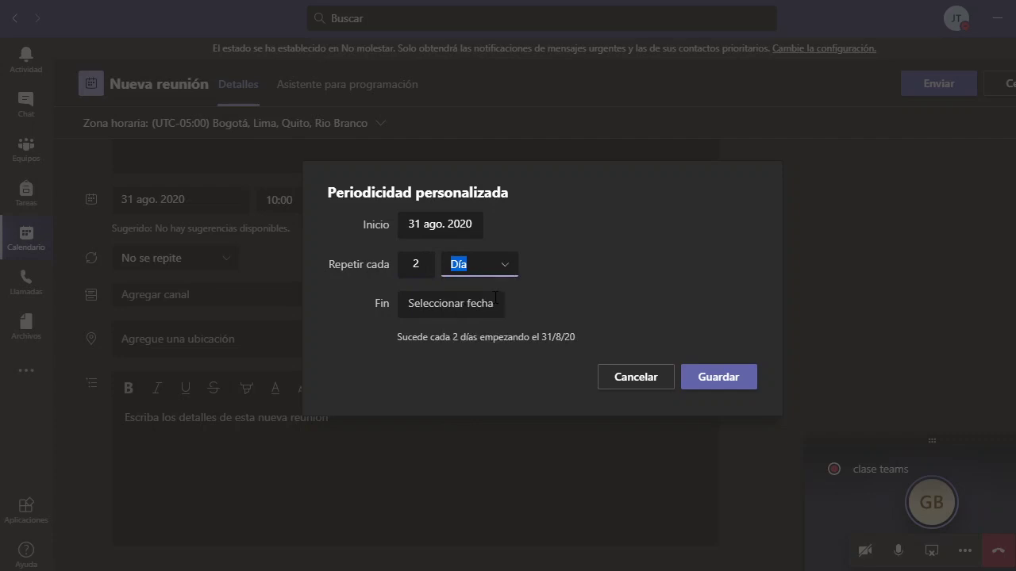
pyautogui.click(432, 270)
pyautogui.doubleClick(413, 264)
pyautogui.write('1')
# Set the series end date to 30 October 2020
pyautogui.click(461, 310)
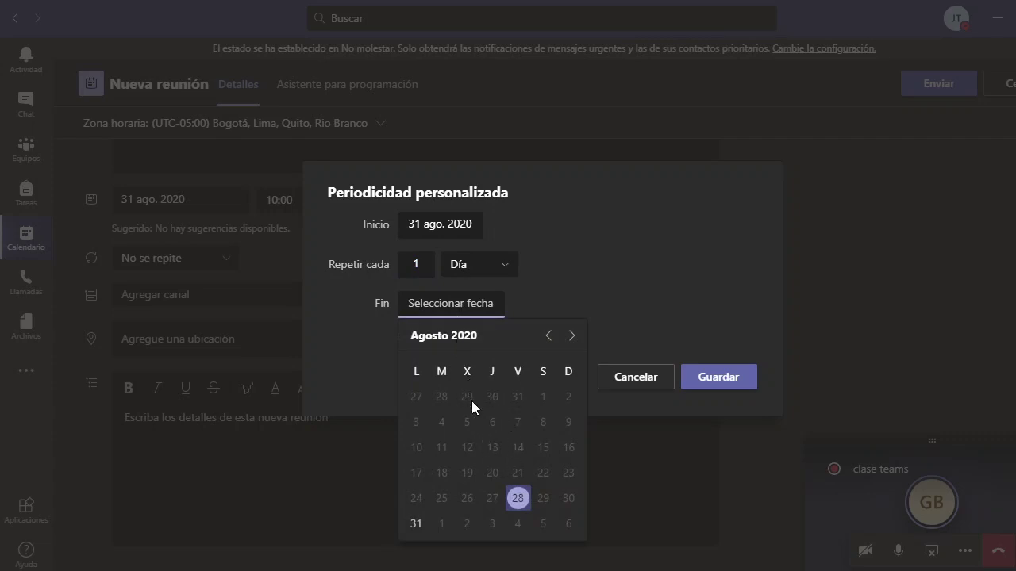
pyautogui.click(412, 524)
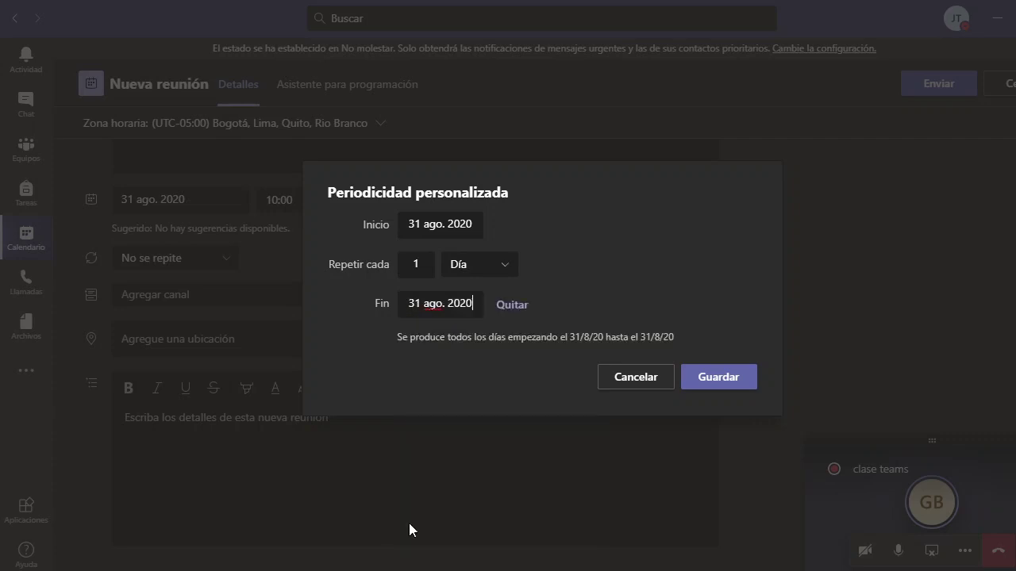
pyautogui.click(469, 304)
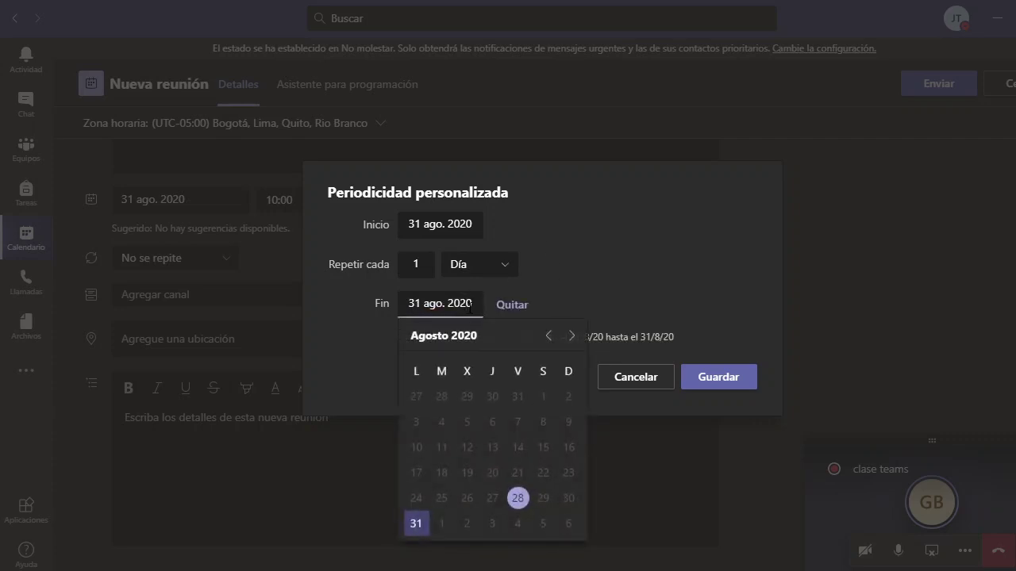
pyautogui.click(570, 336)
pyautogui.click(570, 335)
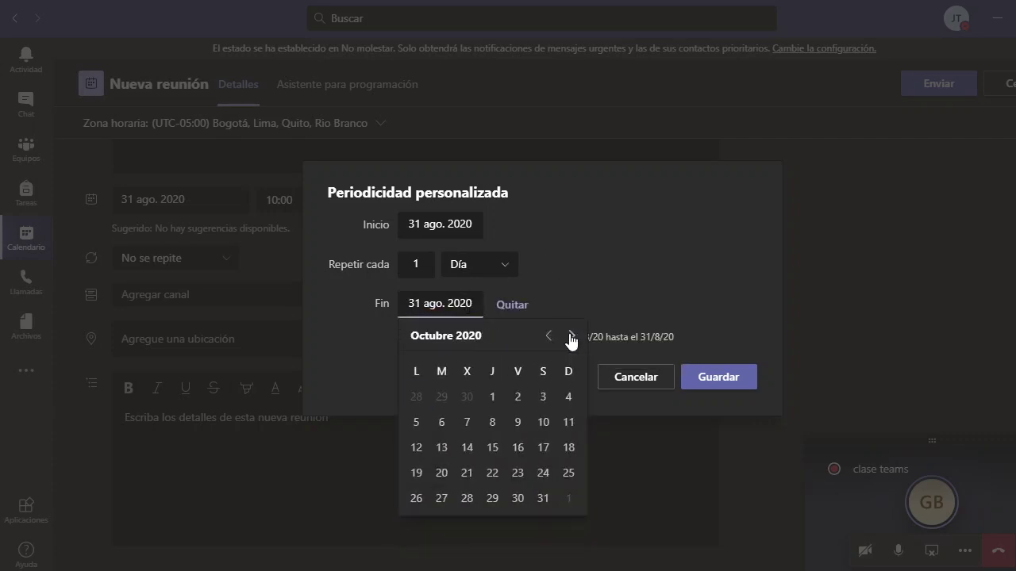
pyautogui.click(518, 502)
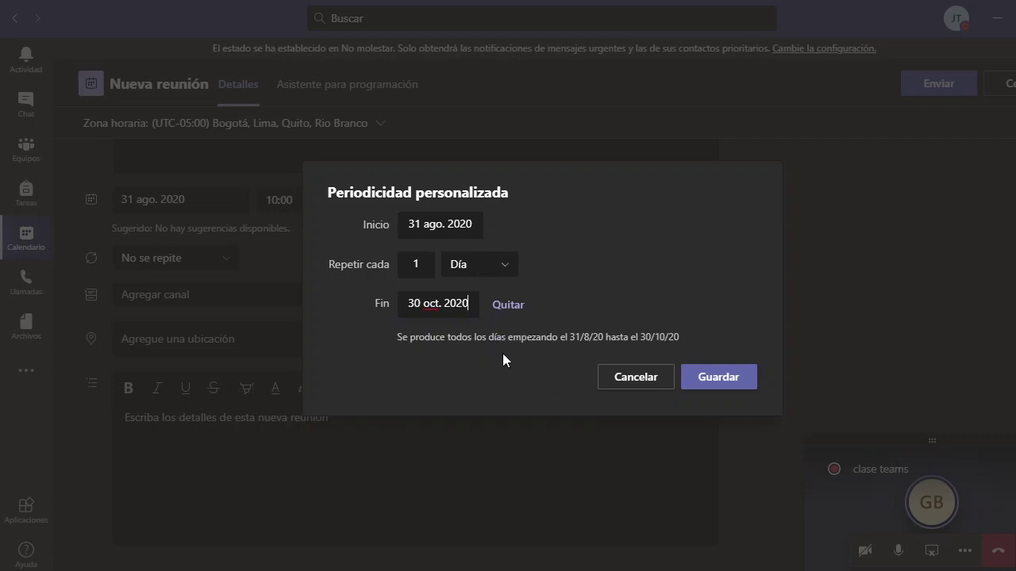
# Repeat weekly on Monday, Wednesday and Friday and save the custom recurrence
pyautogui.click(418, 265)
pyautogui.click(511, 263)
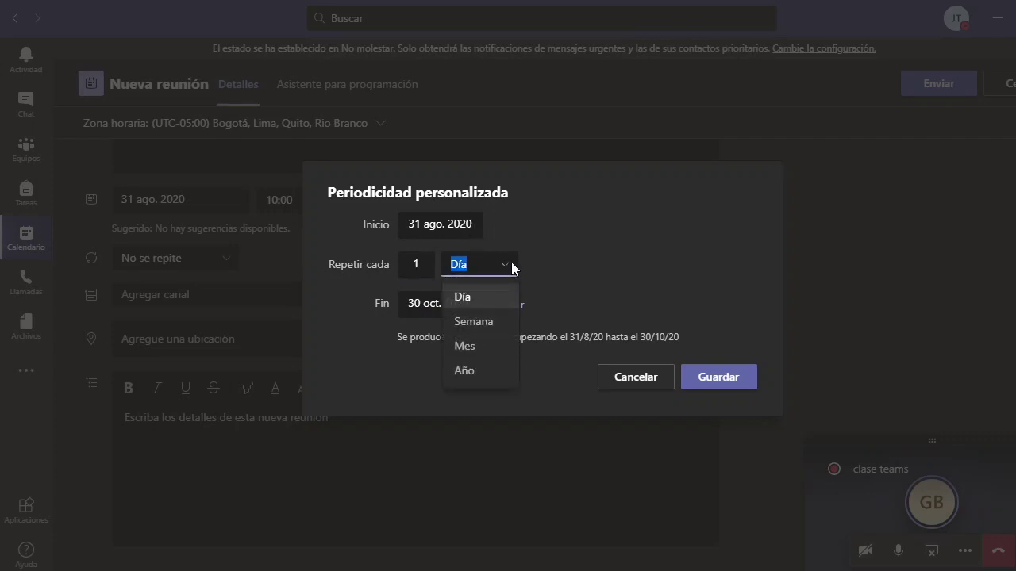
pyautogui.click(482, 322)
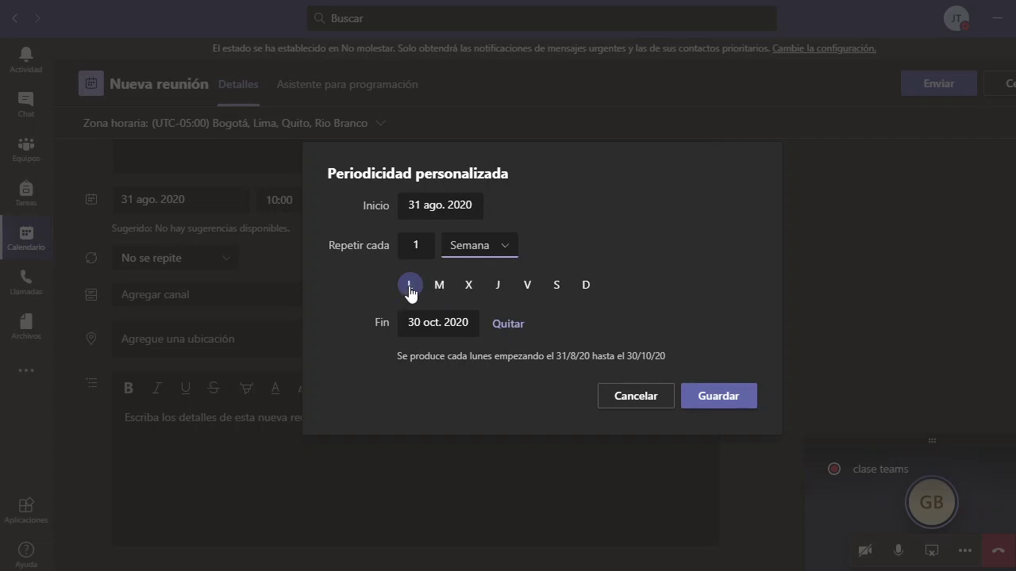
pyautogui.click(470, 287)
pyautogui.click(528, 283)
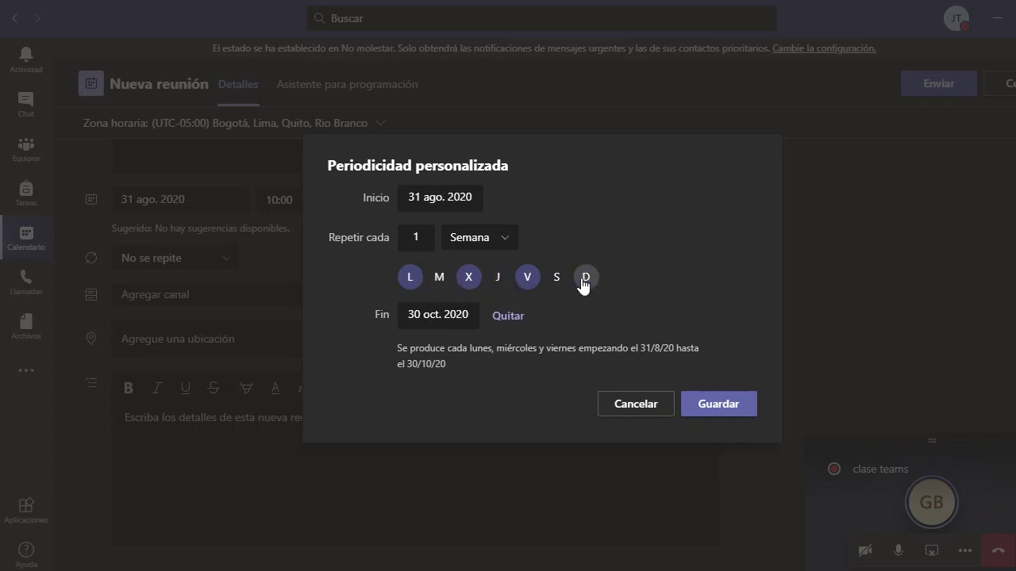
pyautogui.click(712, 406)
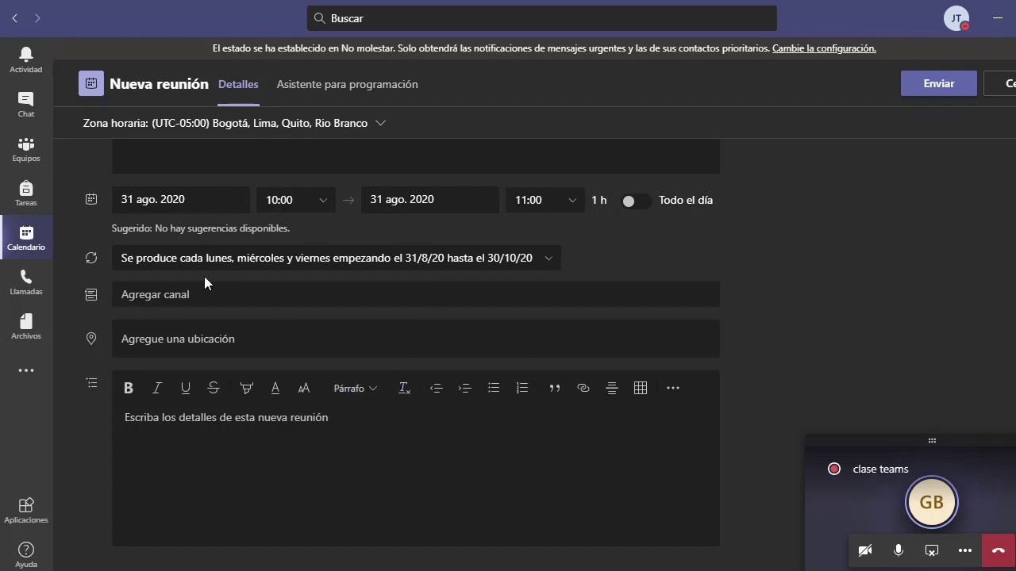
# Send the CLASE MATEMATICAS 501 invitation without adding a channel
pyautogui.click(155, 293)
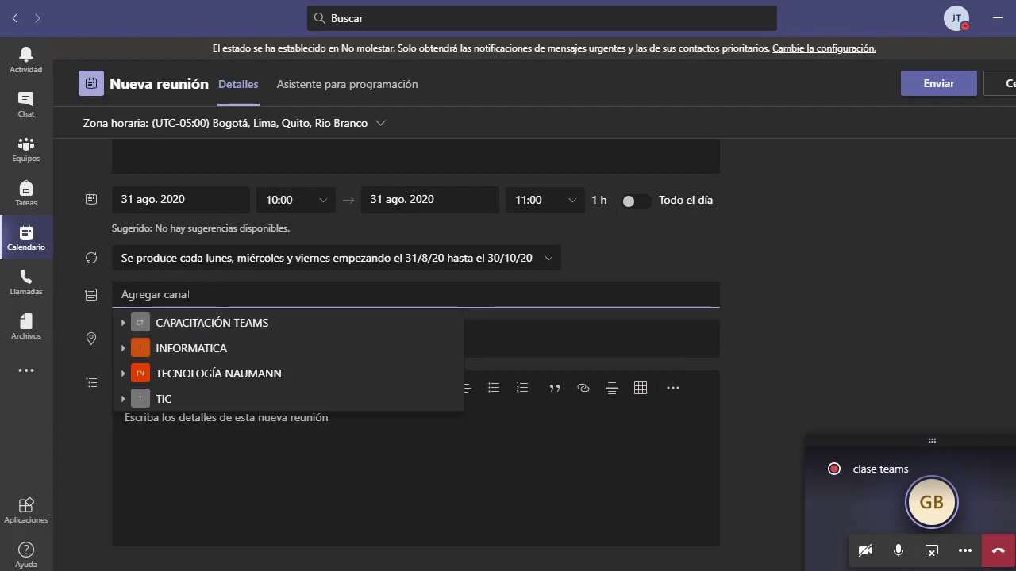
pyautogui.click(731, 263)
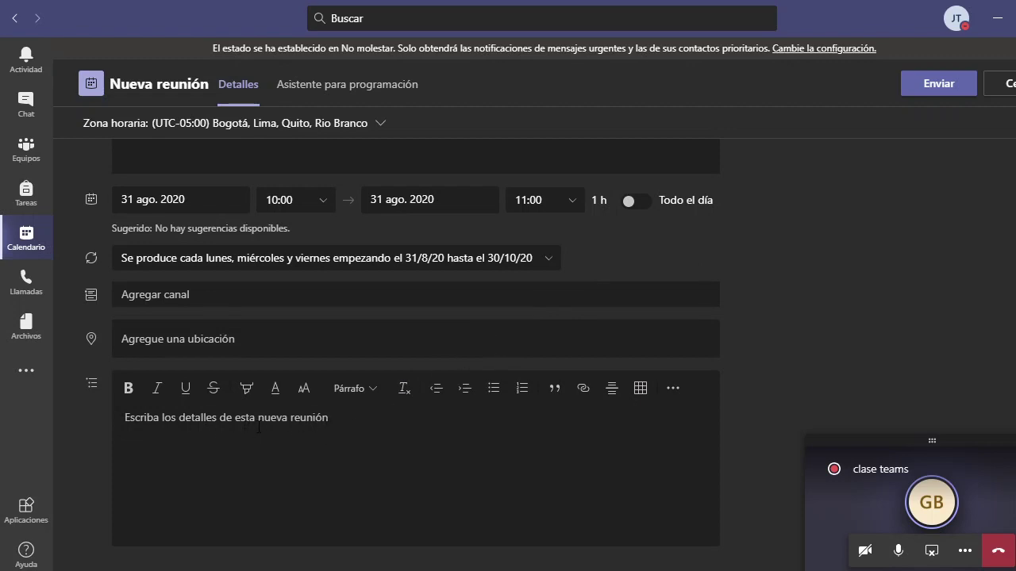
pyautogui.click(920, 93)
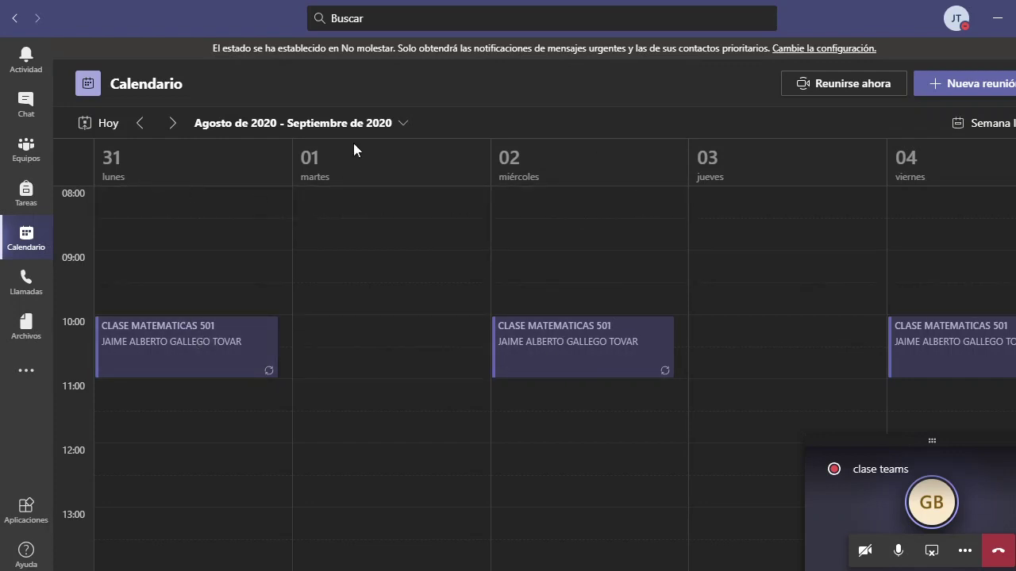
# Advance the Calendar two weeks to confirm CLASE MATEMATICAS 501 recurs Monday, Wednesday and Friday in September
pyautogui.click(173, 123)
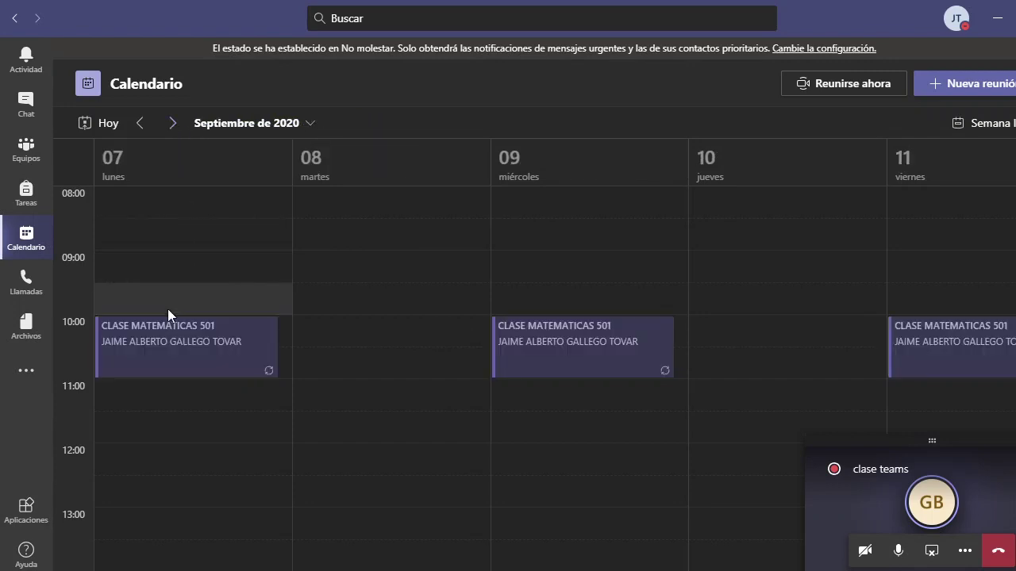
pyautogui.click(171, 125)
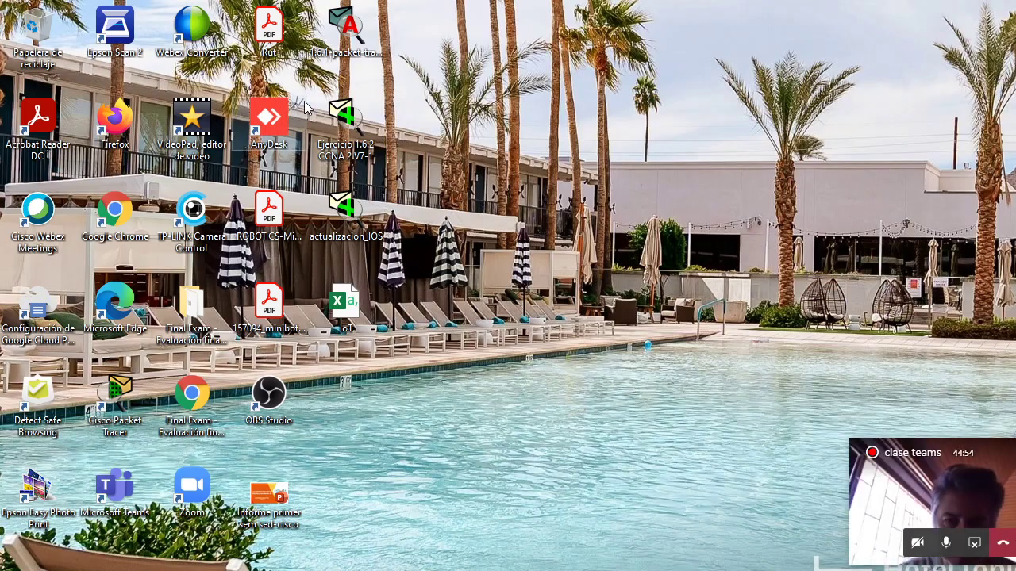
# Launch Google Chrome and open a new Incognito window
pyautogui.doubleClick(129, 219)
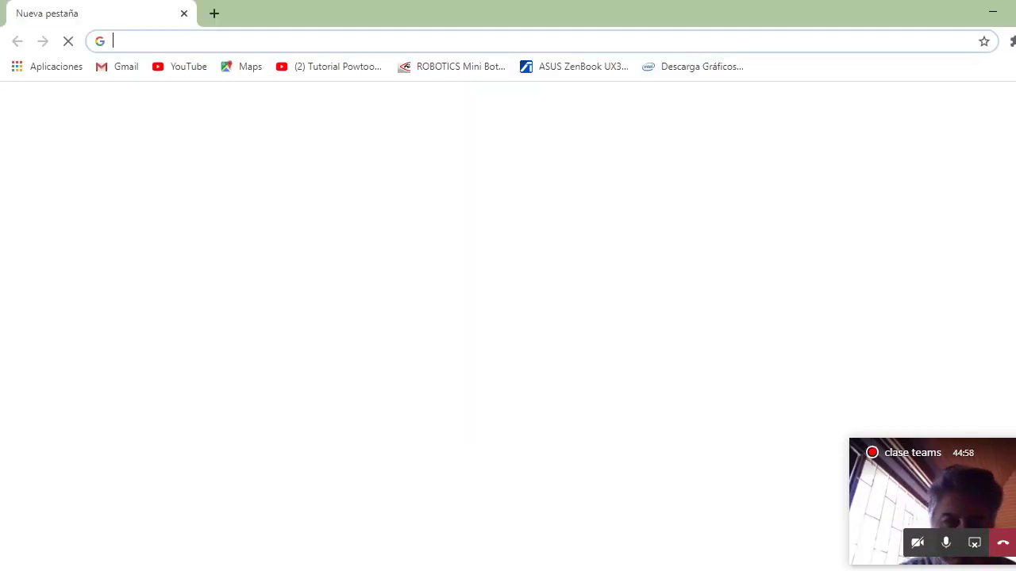
pyautogui.click(1014, 42)
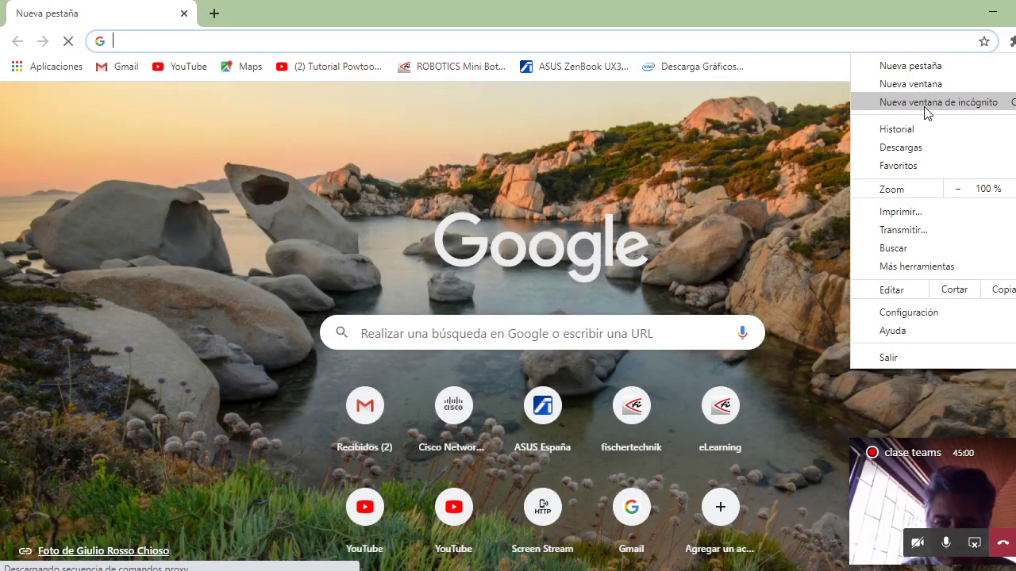
pyautogui.click(927, 110)
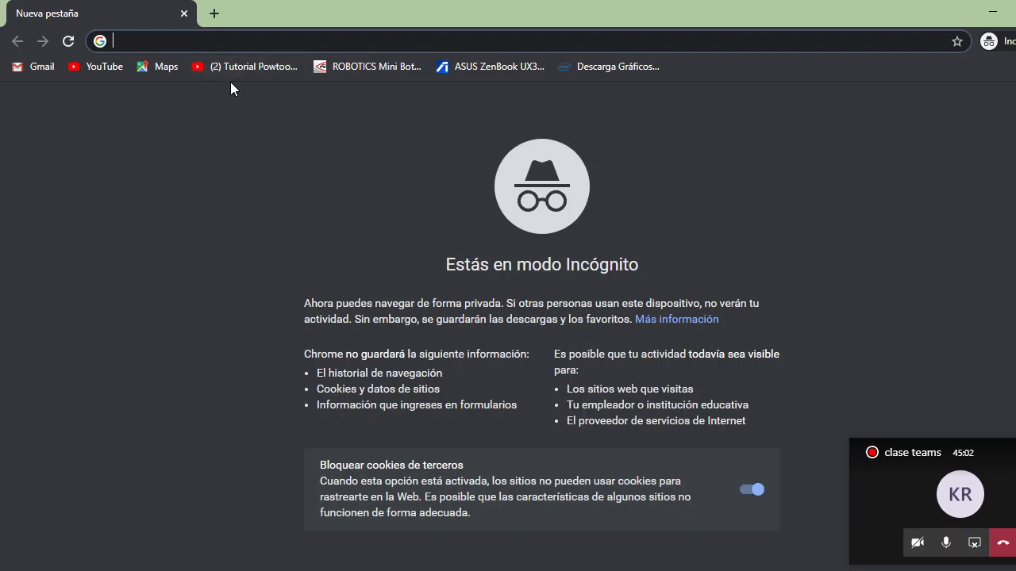
# Search Google for 'teams', dismiss the location prompt, and open the Microsoft Teams result
pyautogui.write('teams')
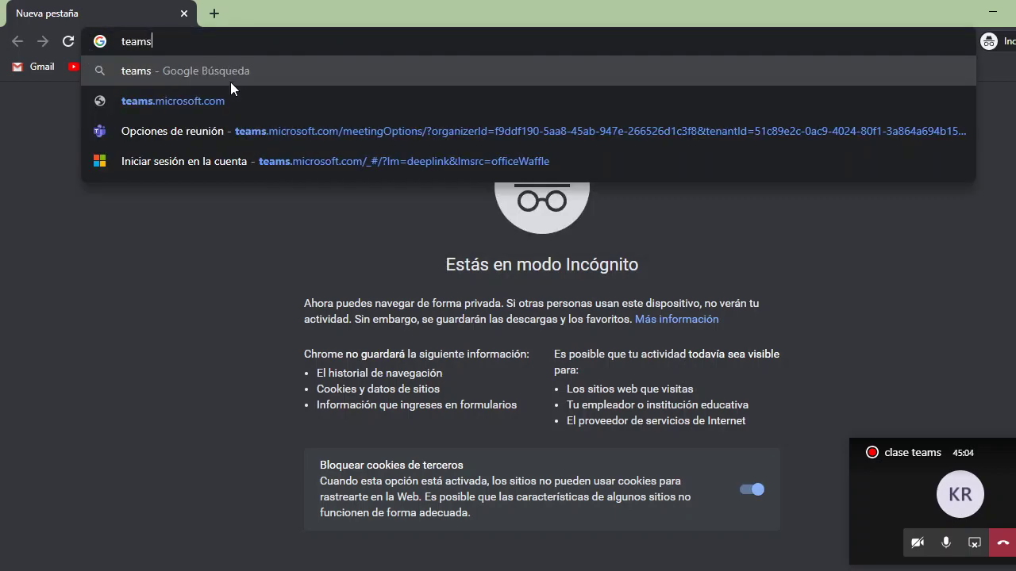
pyautogui.press('Return')
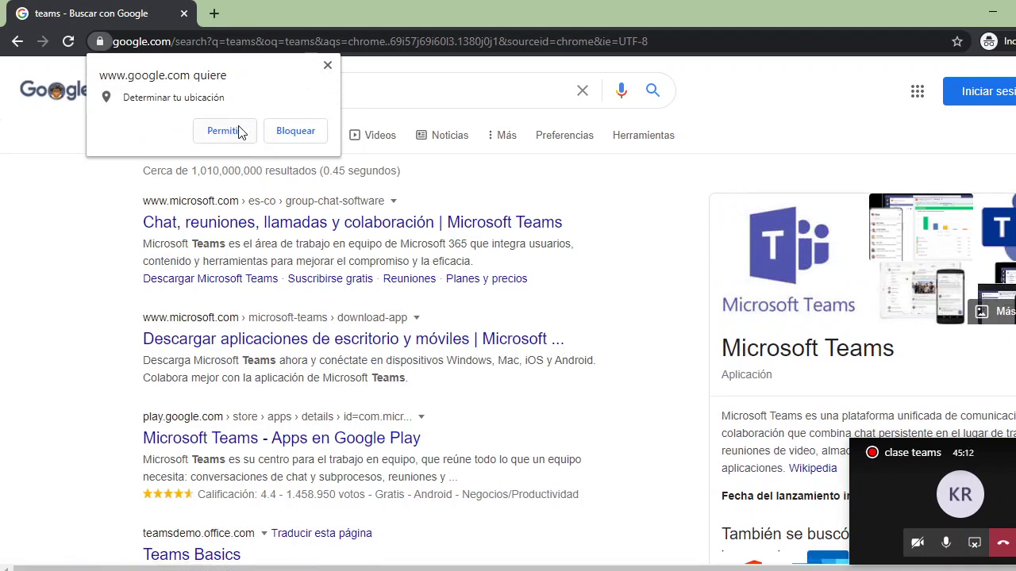
pyautogui.click(327, 65)
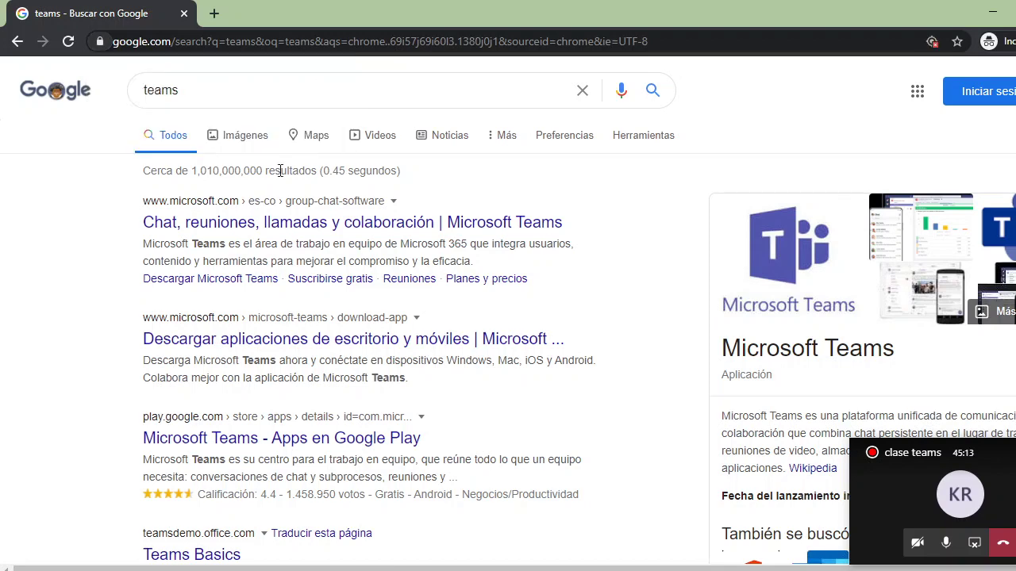
pyautogui.click(225, 229)
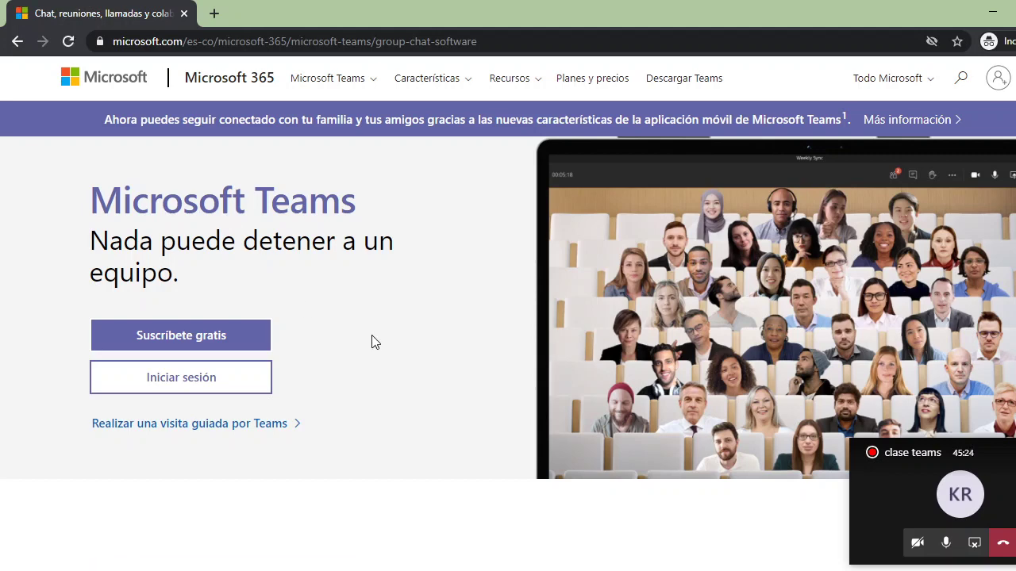
# Start Teams web sign-in and submit the student's school e-mail address to reach the password screen
pyautogui.click(202, 381)
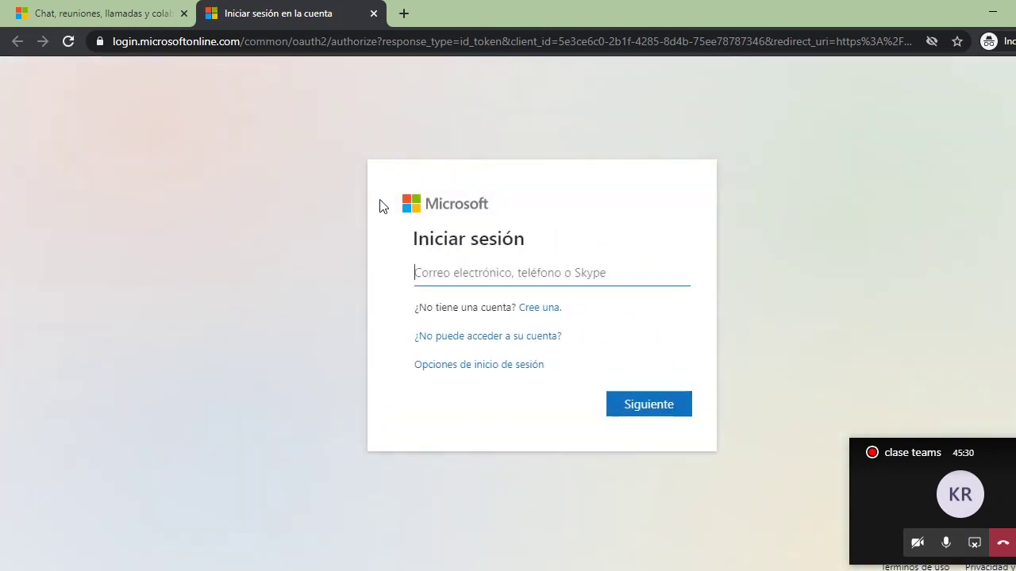
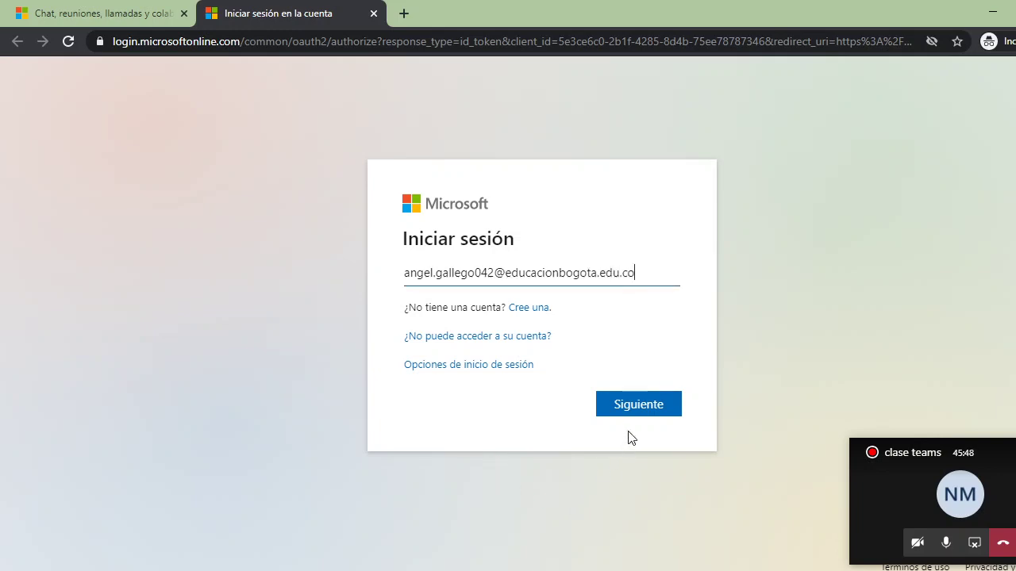
pyautogui.click(640, 405)
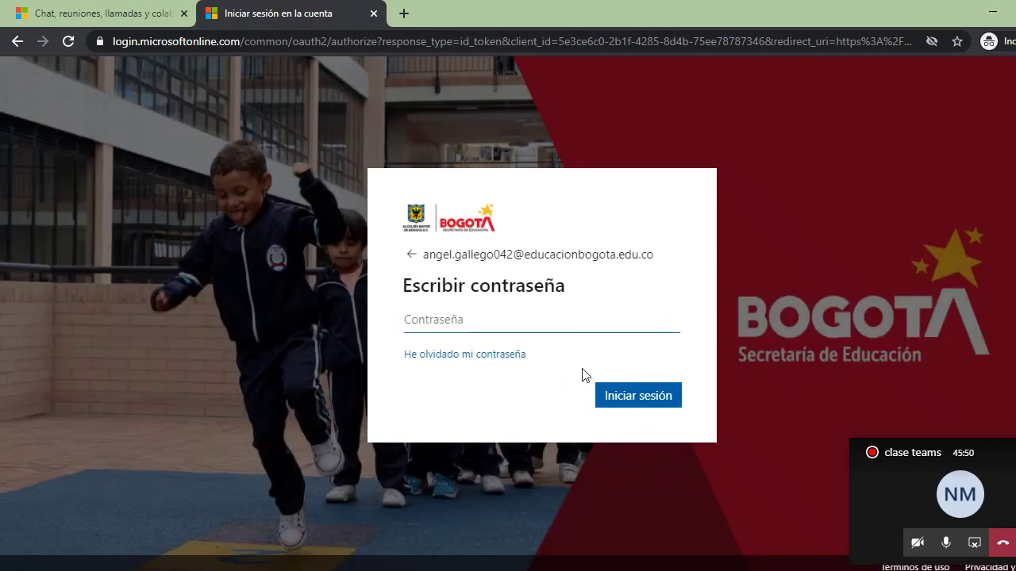